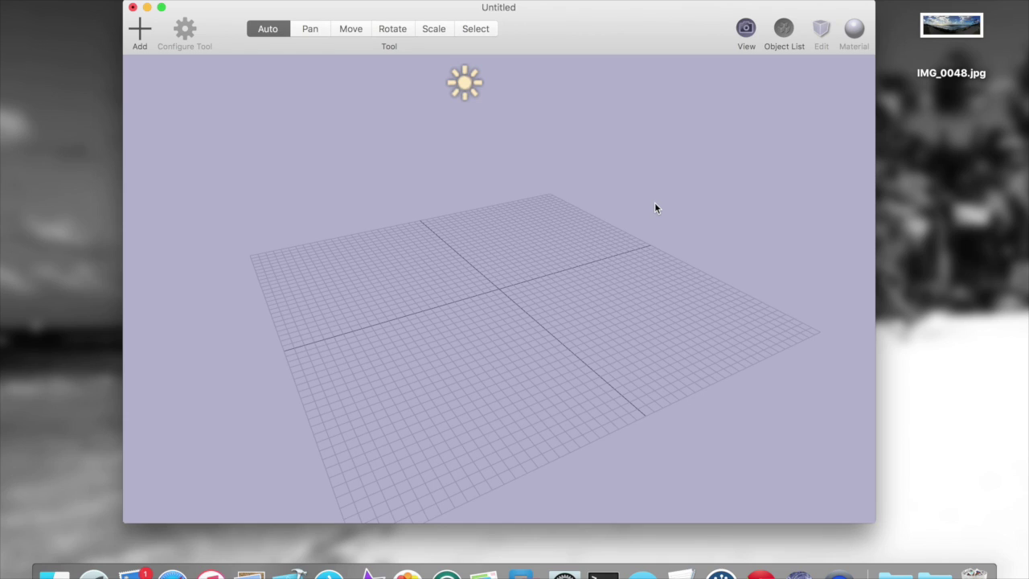
Add a UV sphere with 24 slices and 24 stacks from the Object Library
left_click(139, 29)
scroll(211, 333, "down", 5)
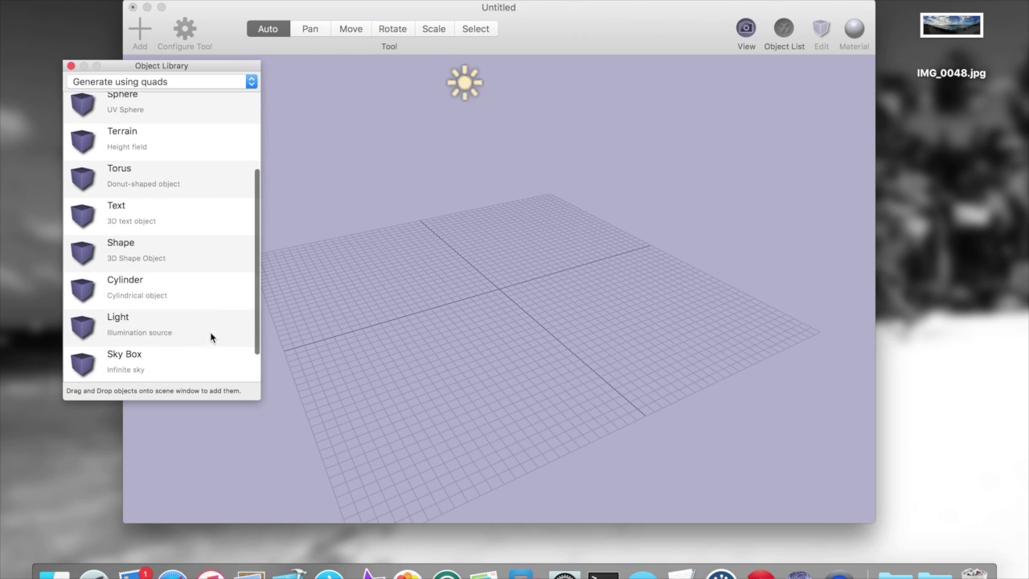
scroll(197, 293, "up", 5)
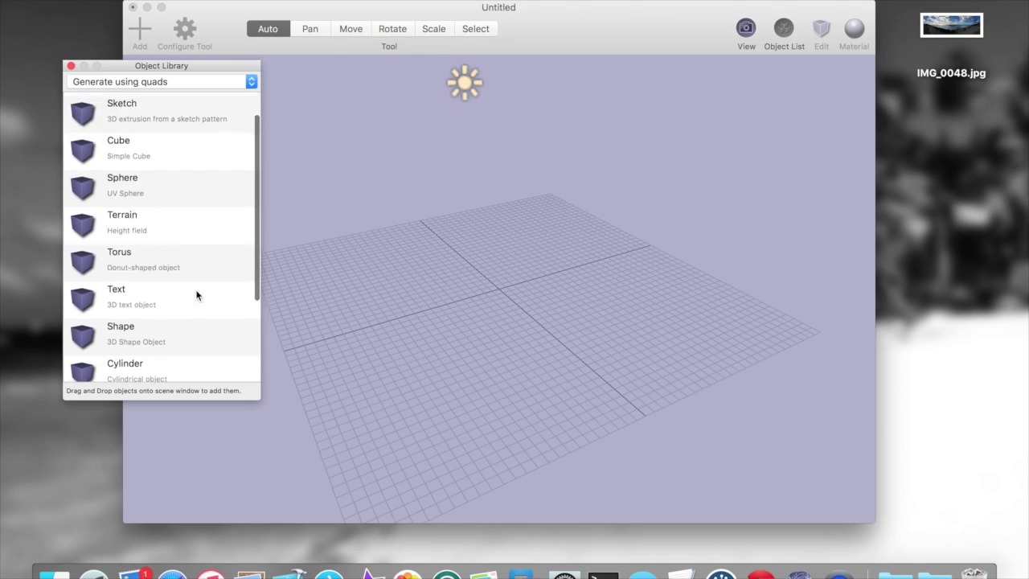
double_click(147, 222)
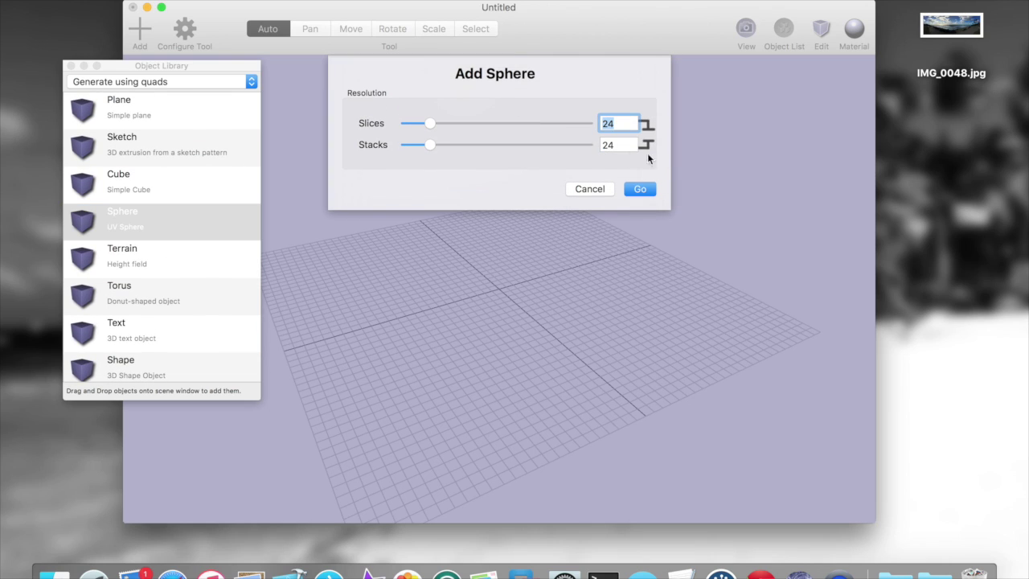
left_click(639, 189)
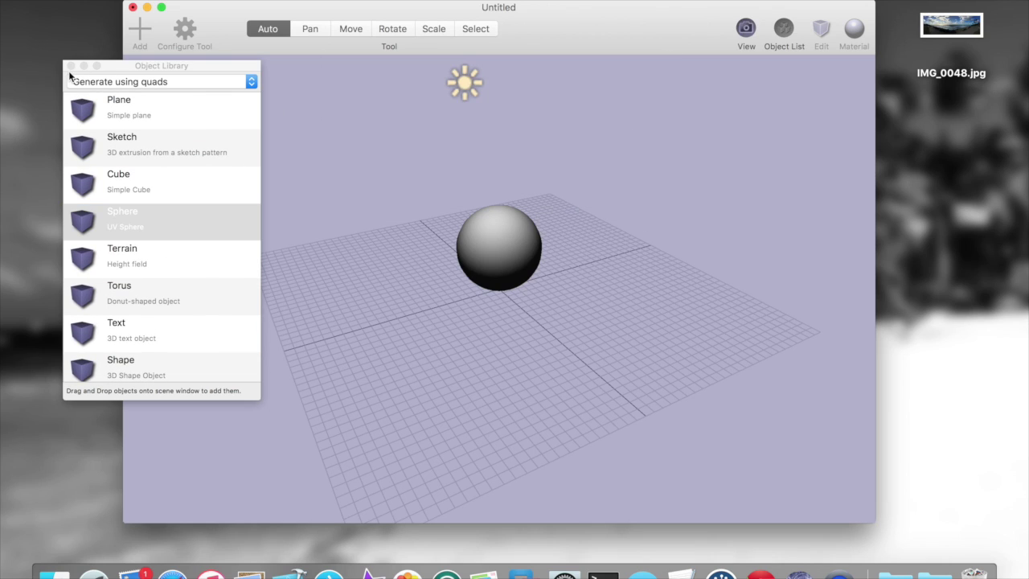
left_click(70, 67)
Reset the new sphere's transform to identity via Edit > Transformations
left_click(508, 239)
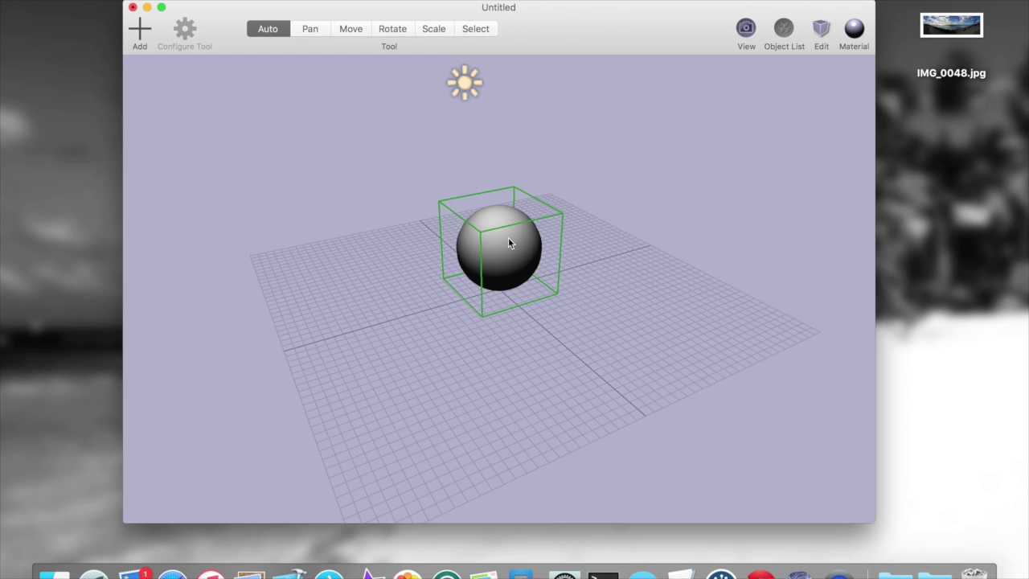
scroll(508, 243, "down", 10)
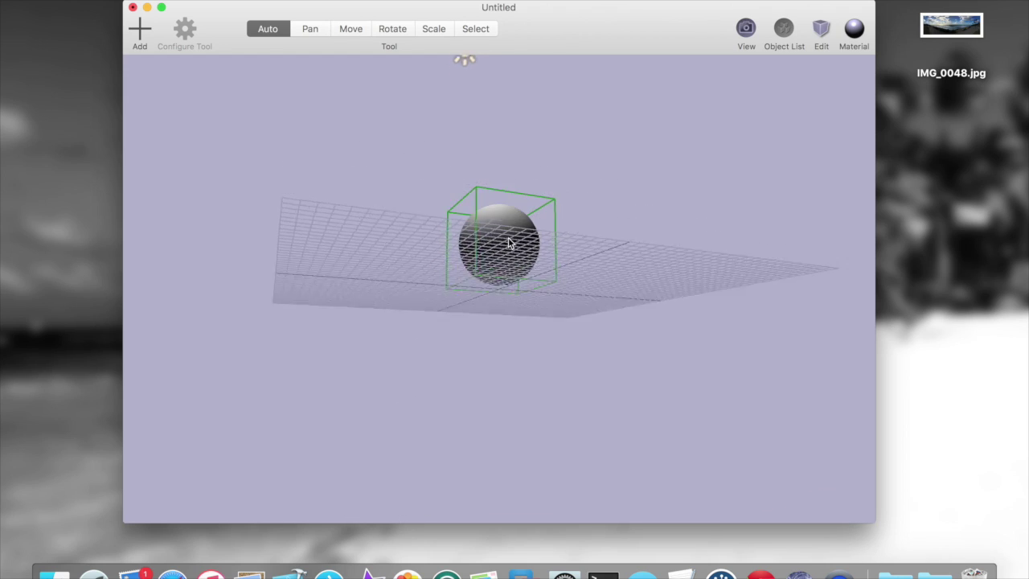
scroll(507, 243, "down", 10)
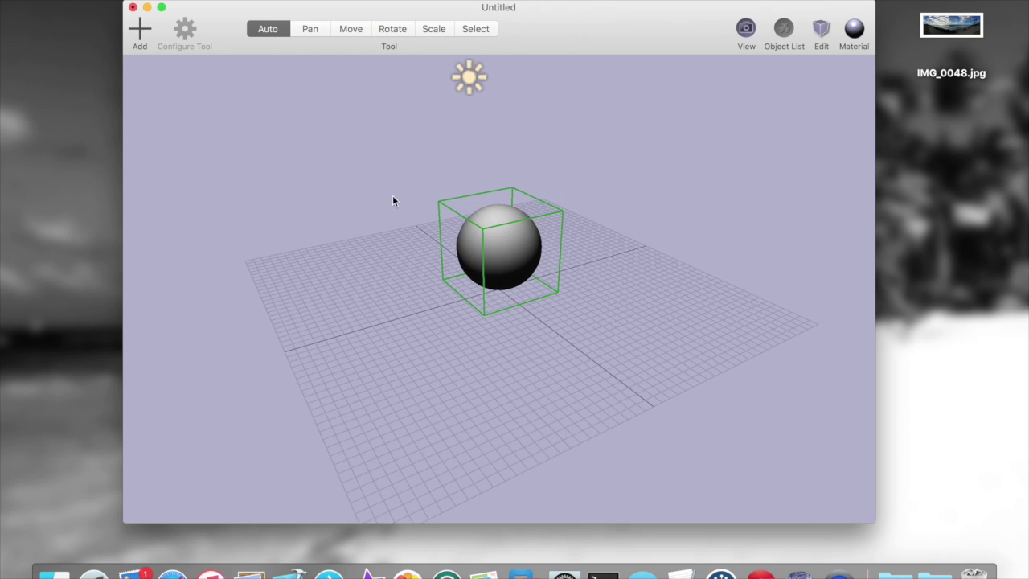
left_click(173, 0)
mouse_move(243, 246)
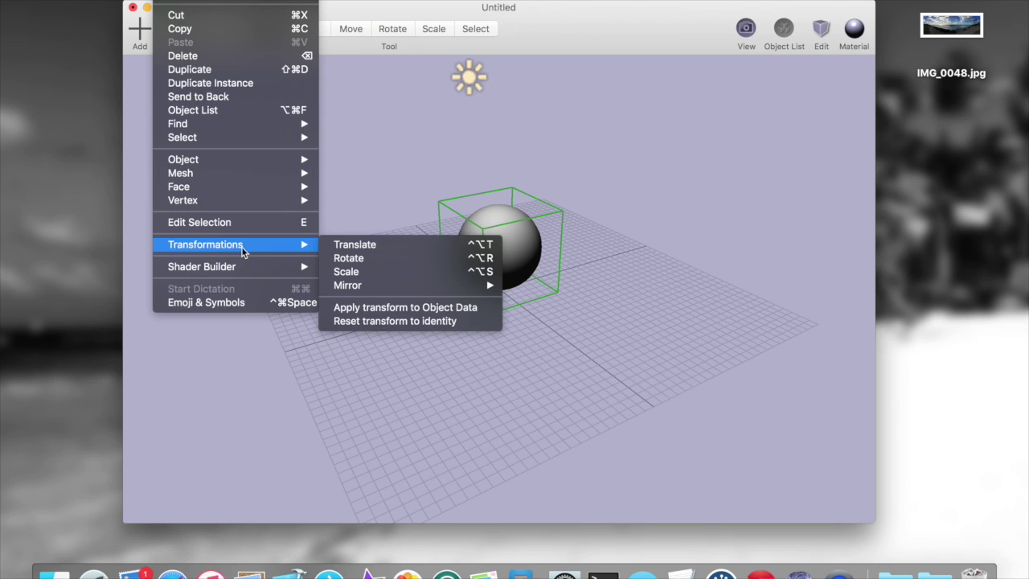
left_click(367, 321)
scroll(368, 320, "up", 8)
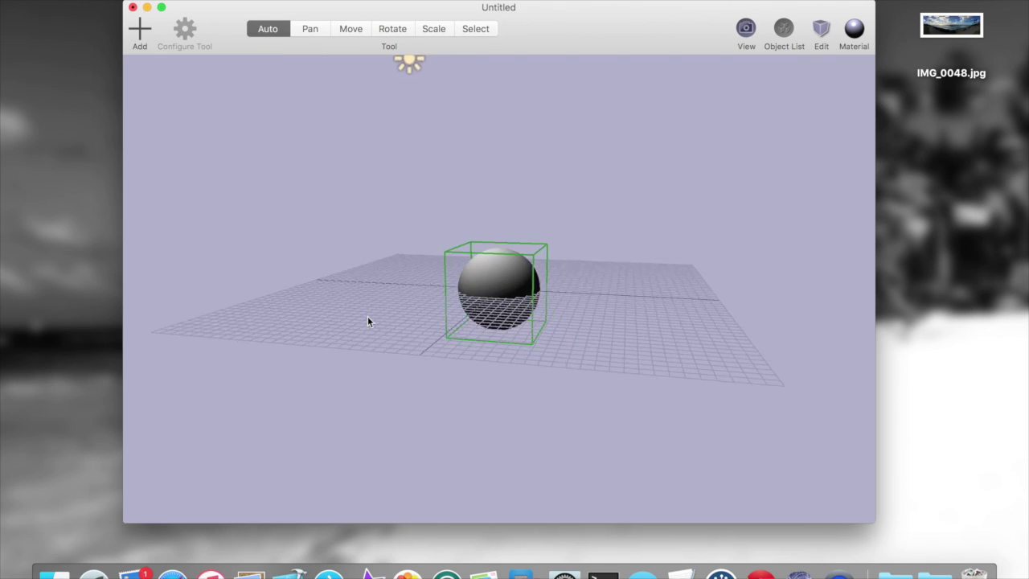
scroll(368, 321, "down", 10)
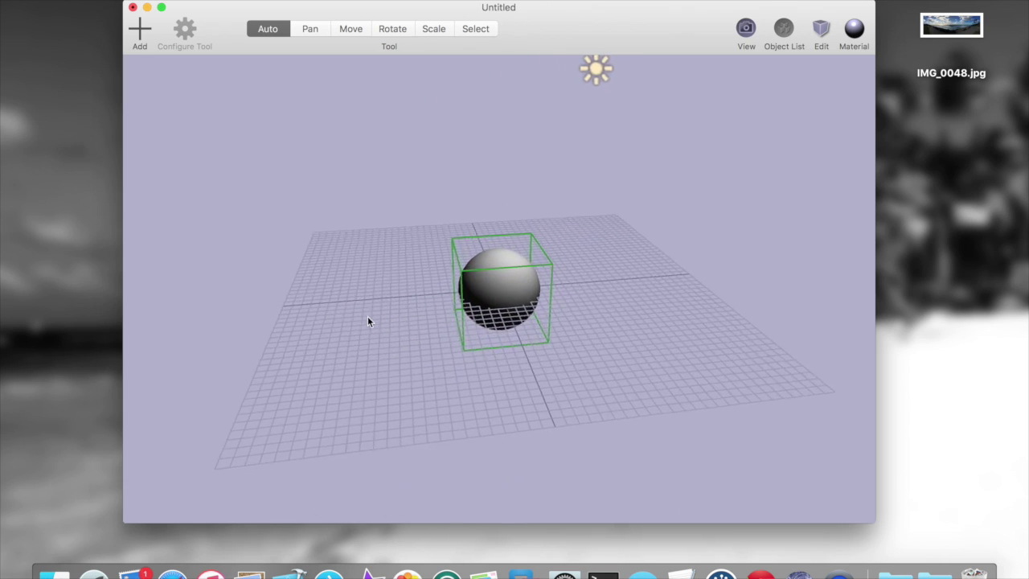
key("s")
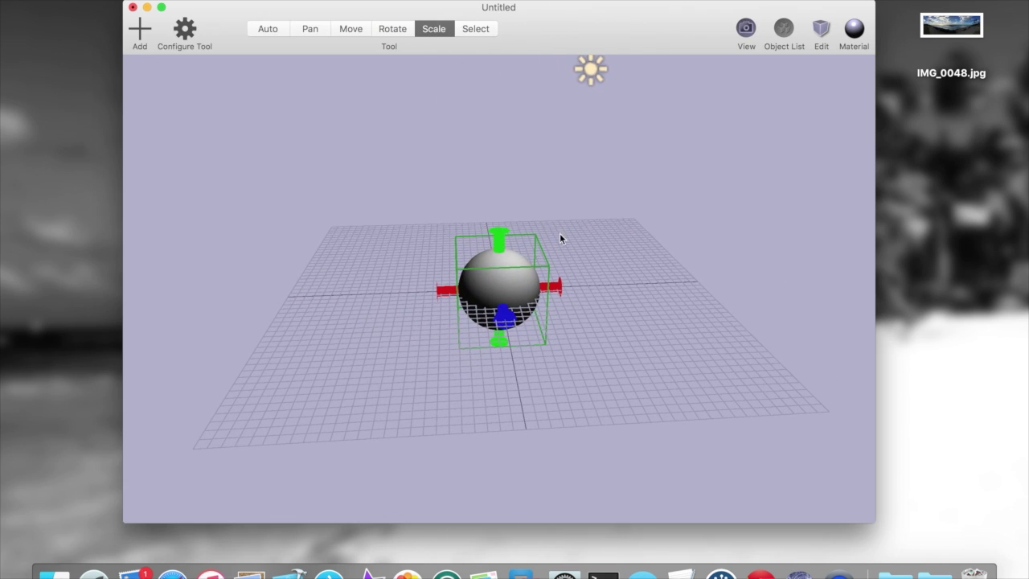
Enlarge the sphere until it dwarfs the grid floor, then zoom the view back out
scroll(560, 239, "up", 15)
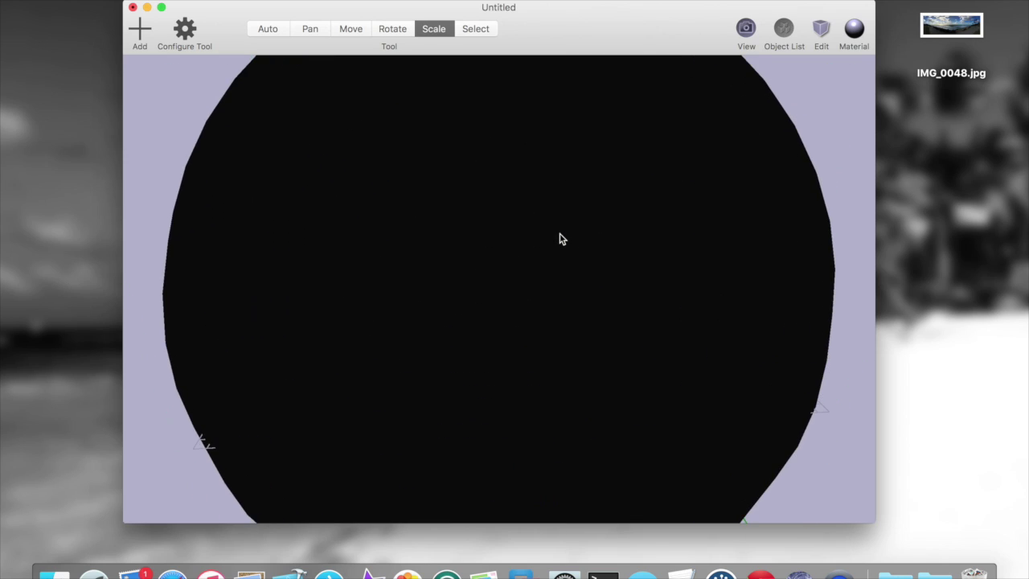
scroll(560, 239, "up", 3)
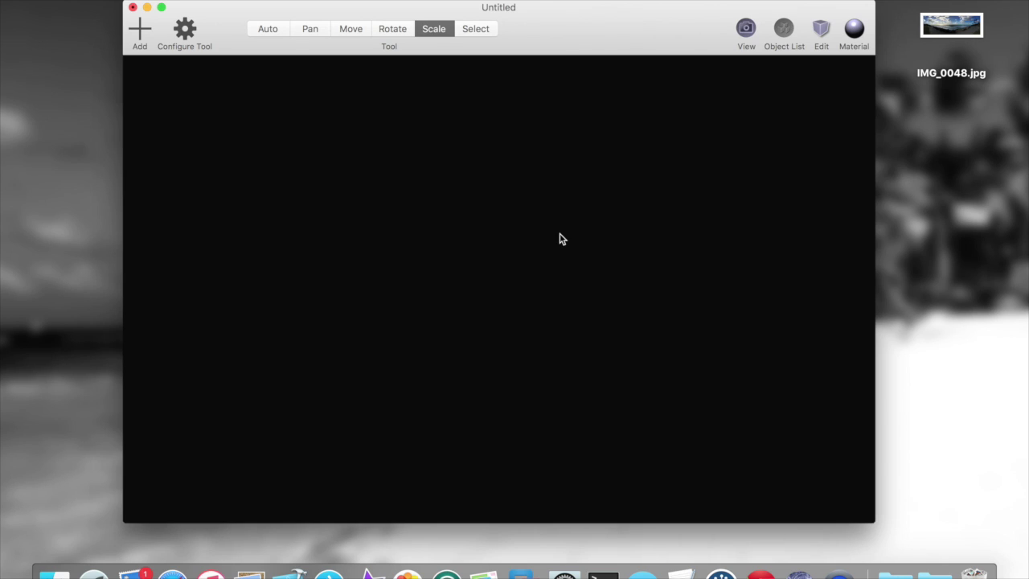
scroll(560, 239, "up", 2)
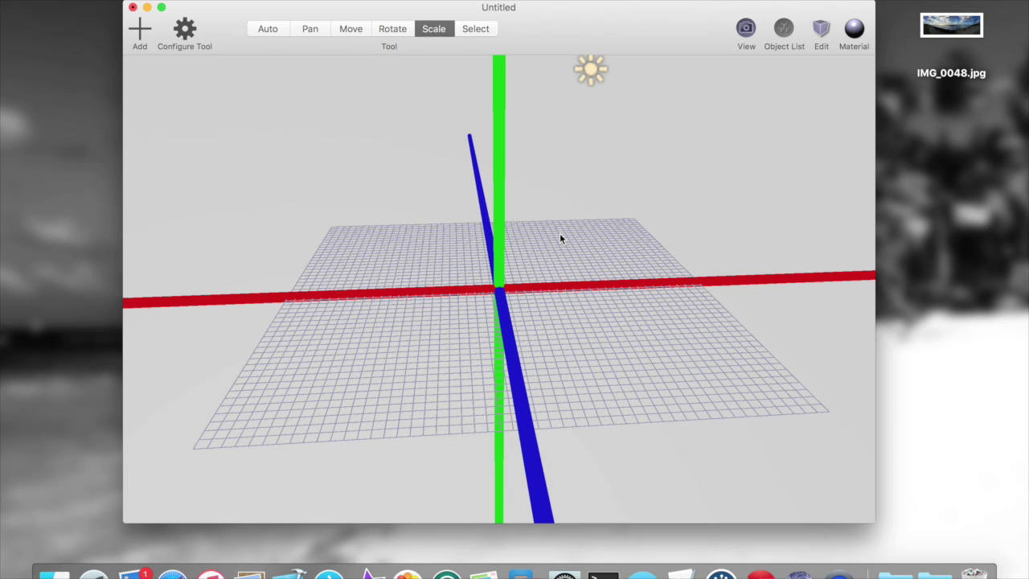
key("Escape")
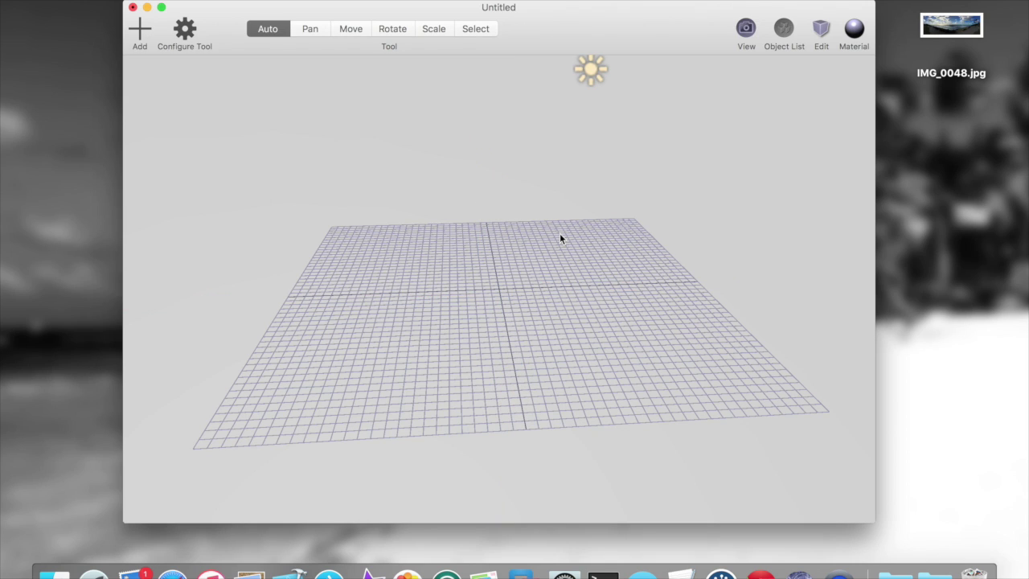
scroll(560, 238, "down", 5)
scroll(560, 239, "down", 3)
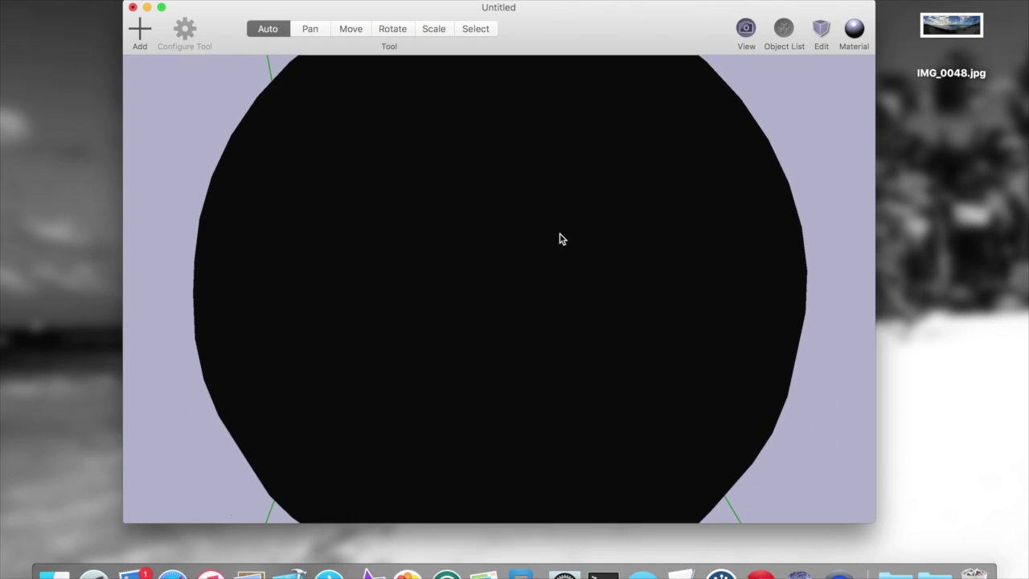
scroll(560, 238, "down", 4)
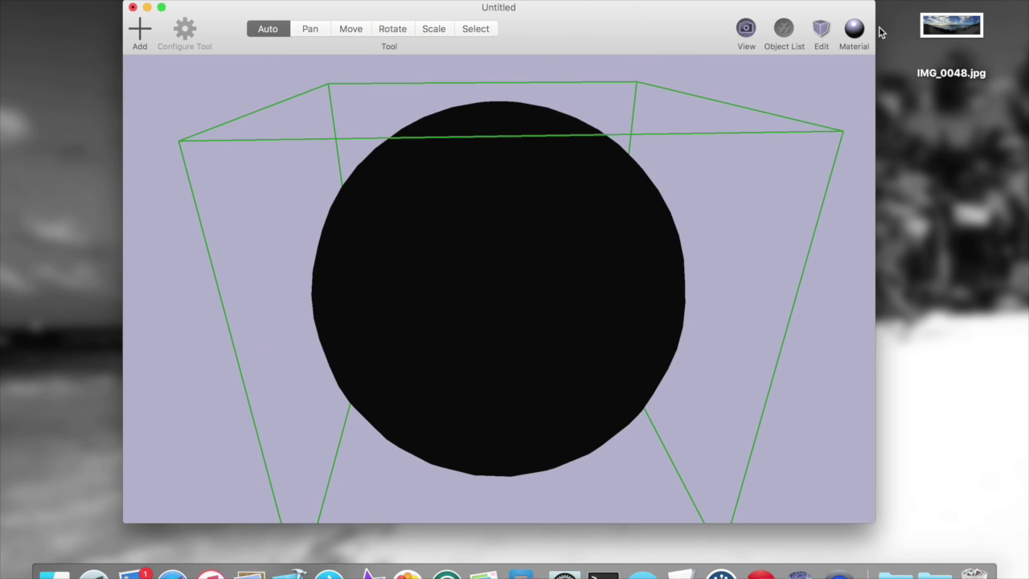
Set the sphere material's Emit colour to R 1, G 1, B 1
left_click(855, 40)
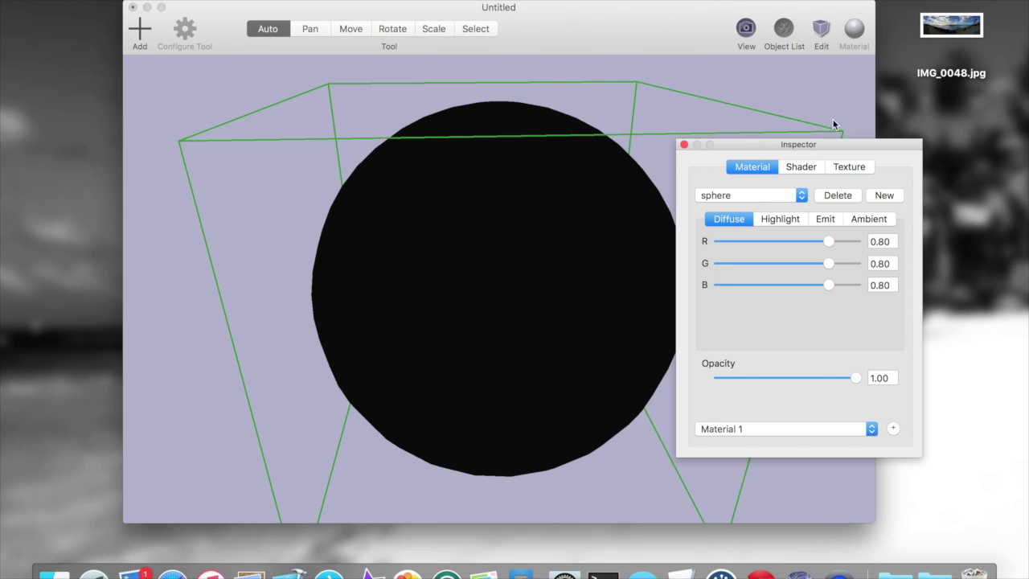
left_click(832, 222)
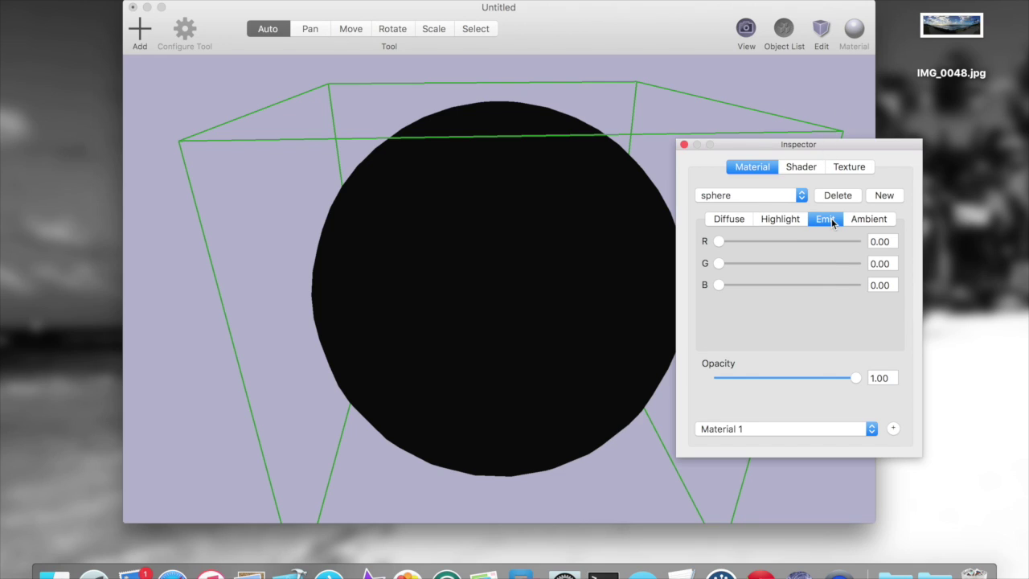
left_click(884, 242)
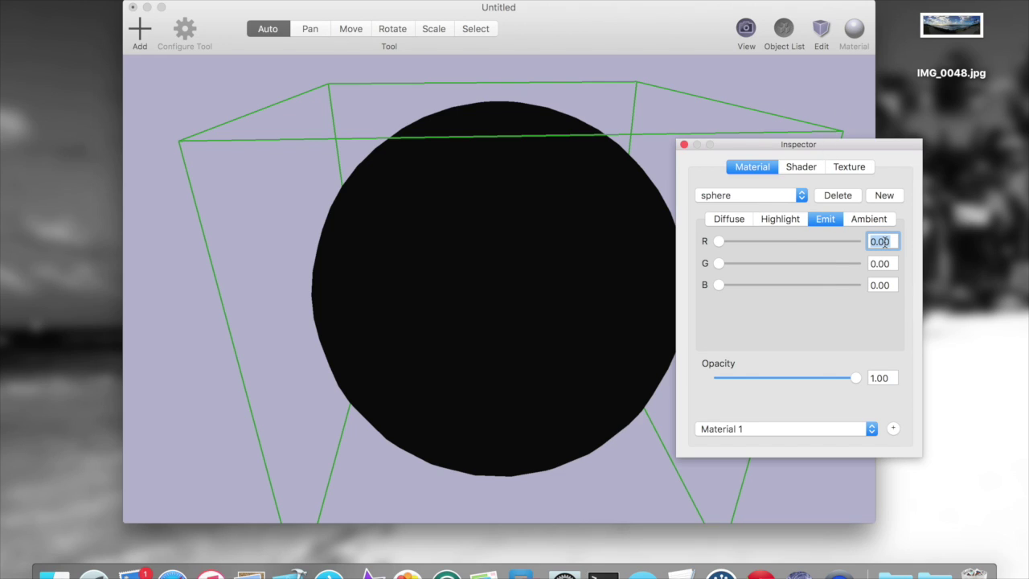
type("1")
key("Tab")
type("1")
key("Tab")
type("1")
key("Tab")
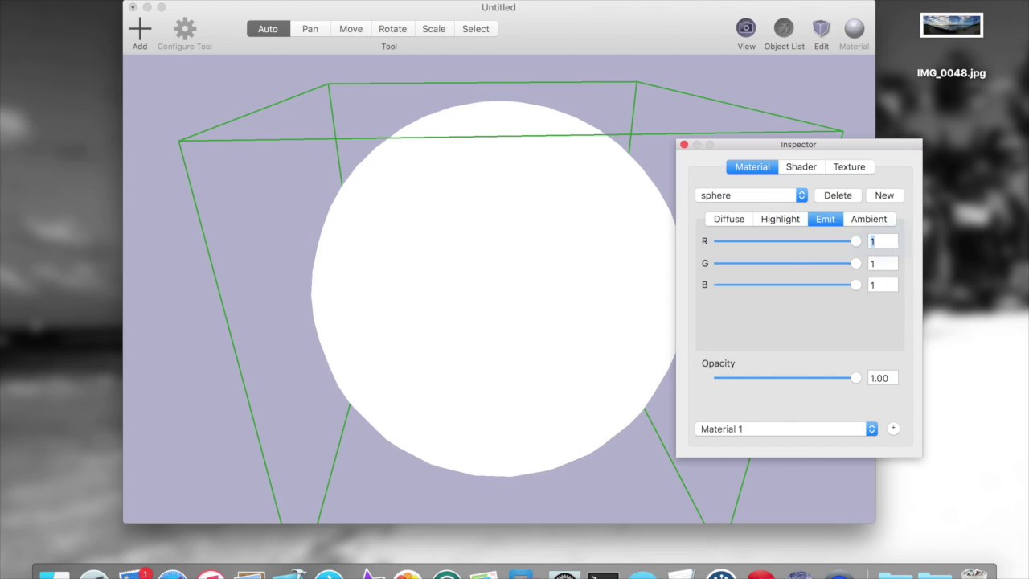
left_click(684, 145)
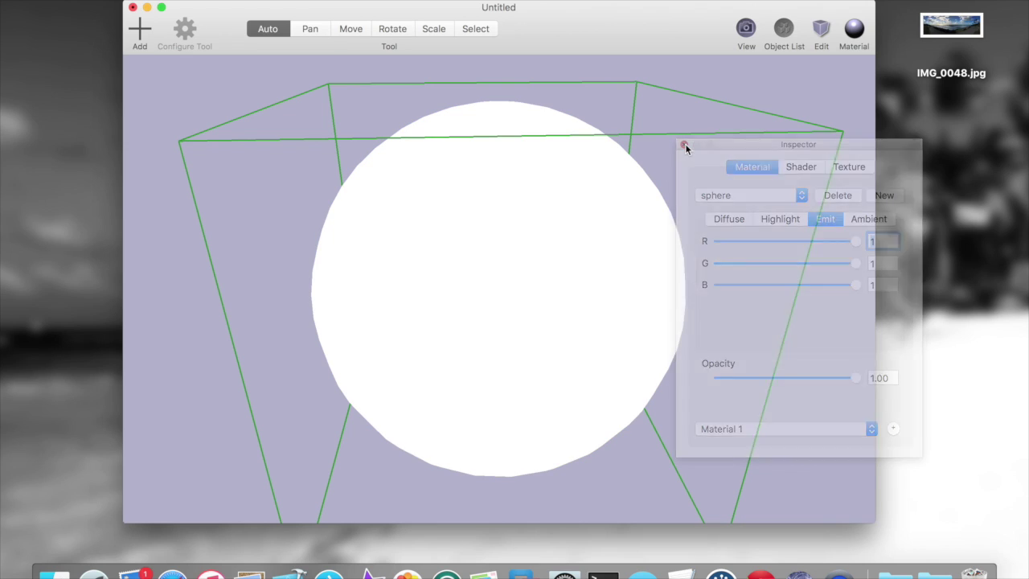
Adjust the view and select the panorama image IMG_0048.jpg
scroll(686, 149, "up", 5)
scroll(686, 150, "up", 5)
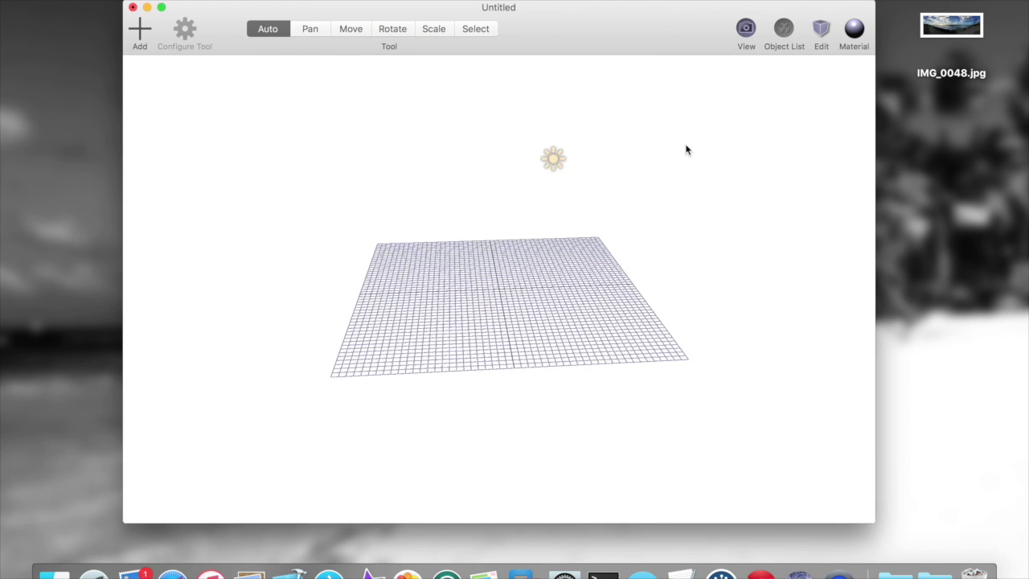
scroll(685, 150, "left", 5)
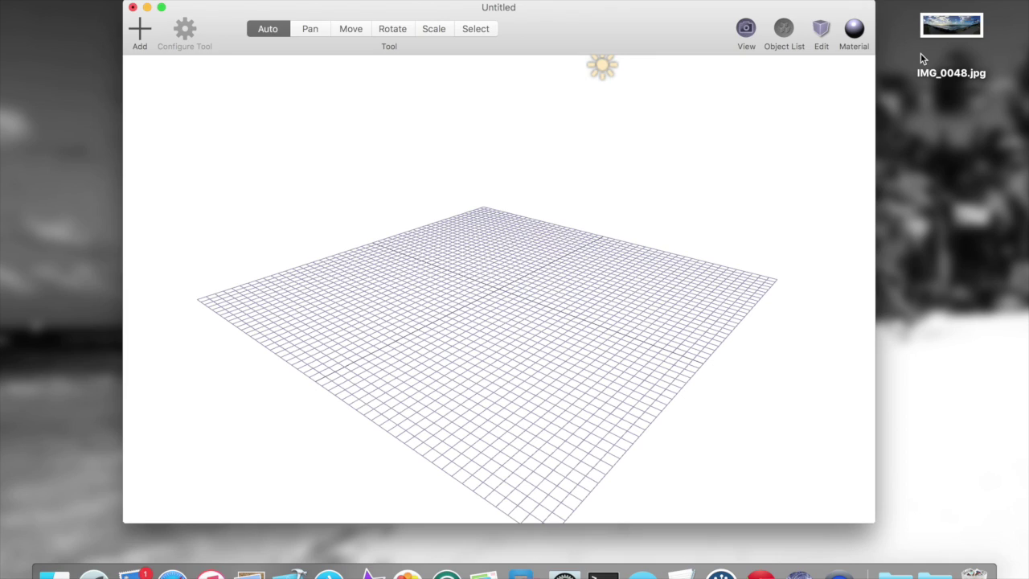
left_click(972, 28)
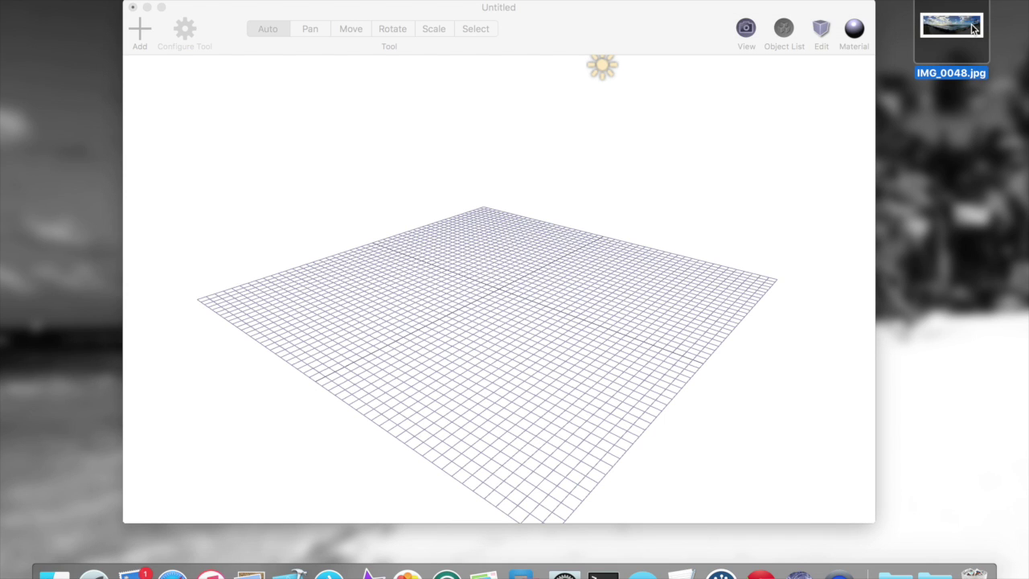
Preview IMG_0048.jpg in Quick Look, close it, and return to the Verto Studio scene
key("space")
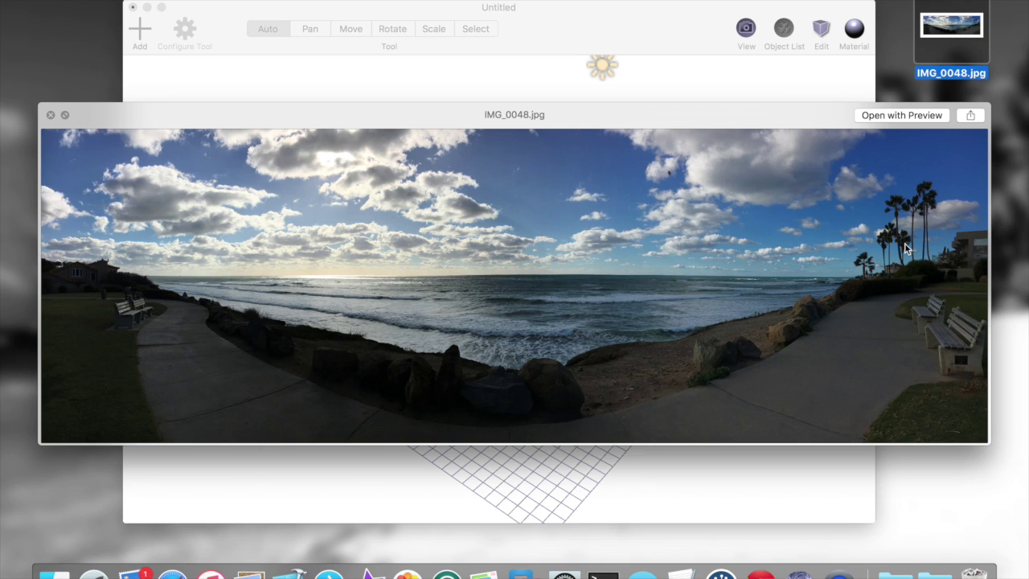
key("space")
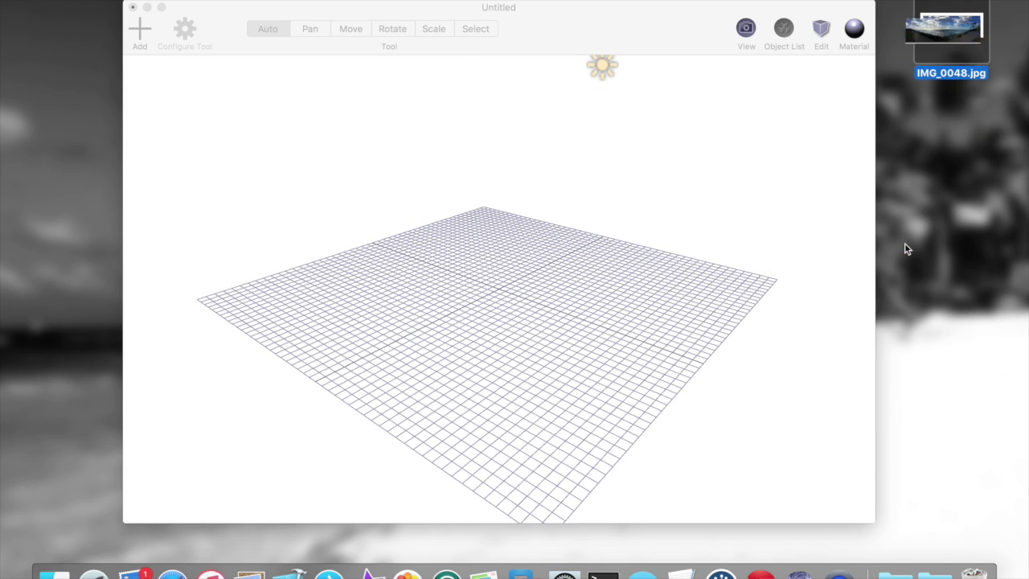
left_click(695, 27)
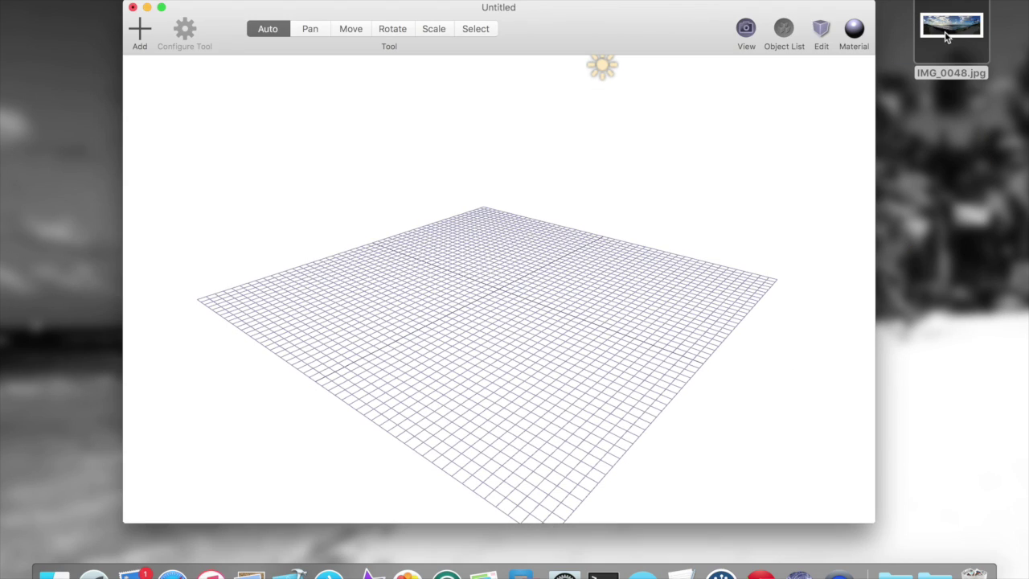
Drop IMG_0048.jpg into the viewport as the scene's panoramic backdrop
left_click_drag(947, 32, 688, 150)
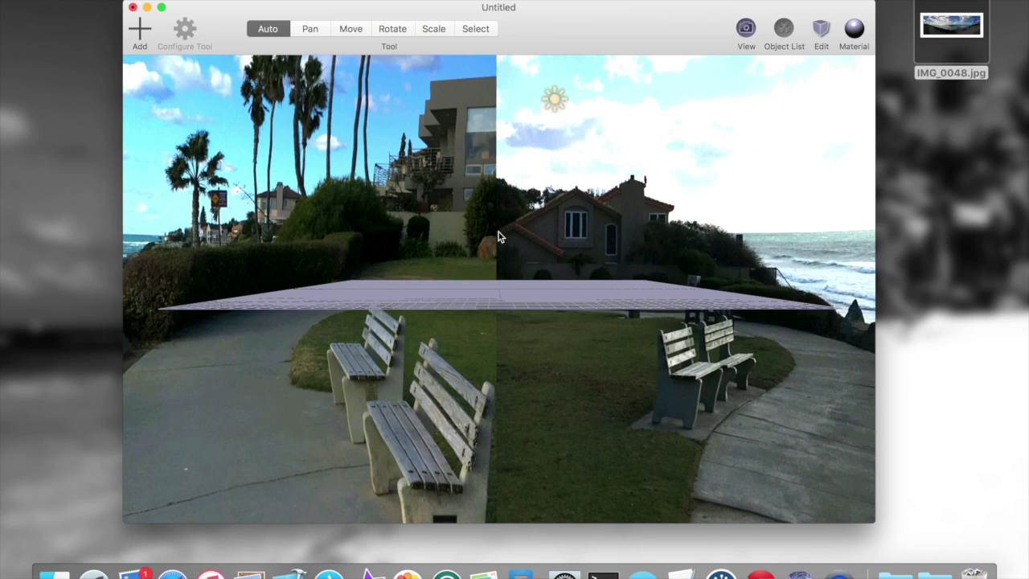
Set the backdrop texture to Mirror wrap with Tile X of 2, then face the sea
left_click(854, 36)
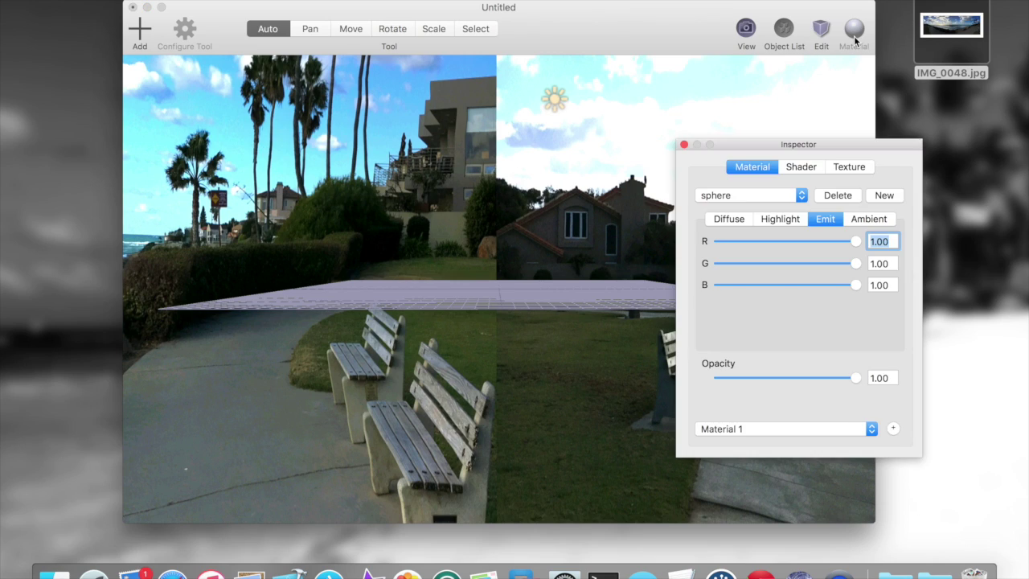
left_click(847, 167)
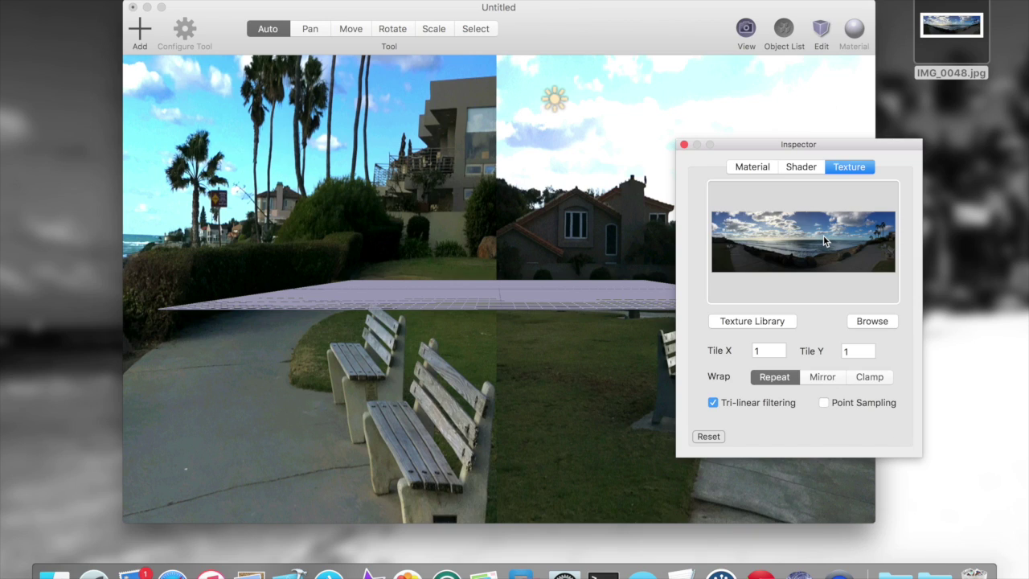
left_click(822, 377)
left_click(767, 351)
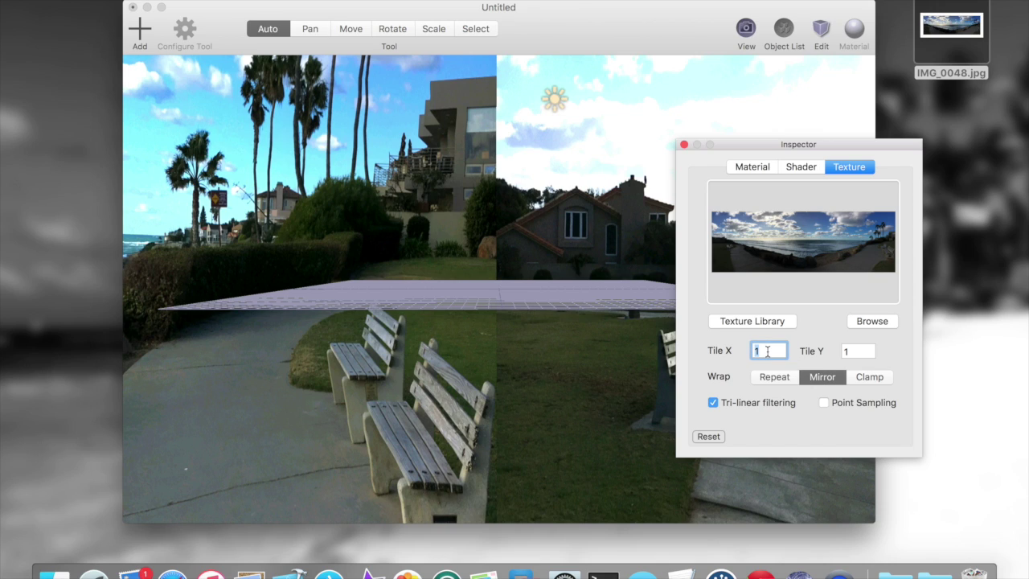
type("2")
key("Tab")
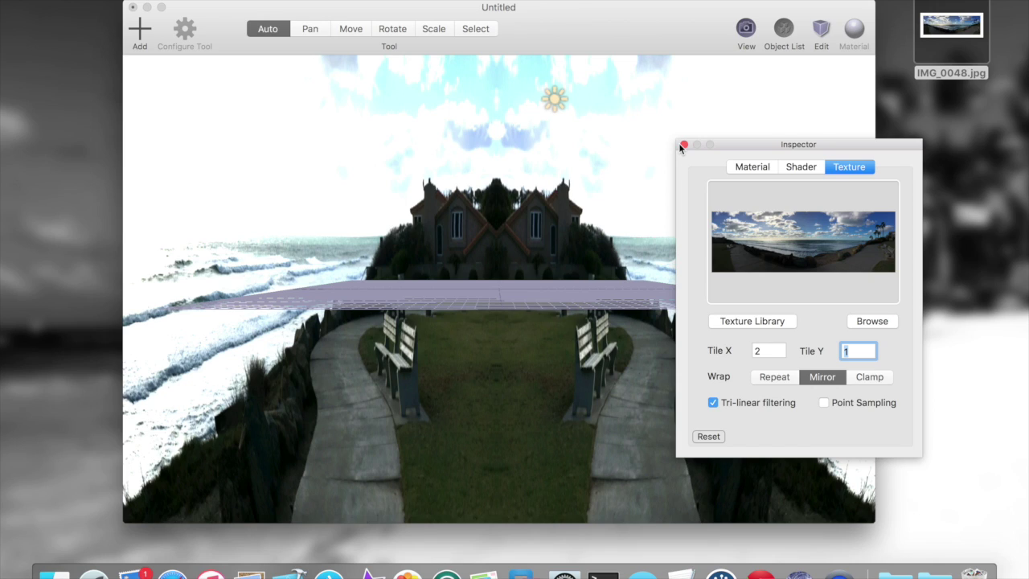
left_click(683, 144)
left_click_drag(681, 152, 624, 225)
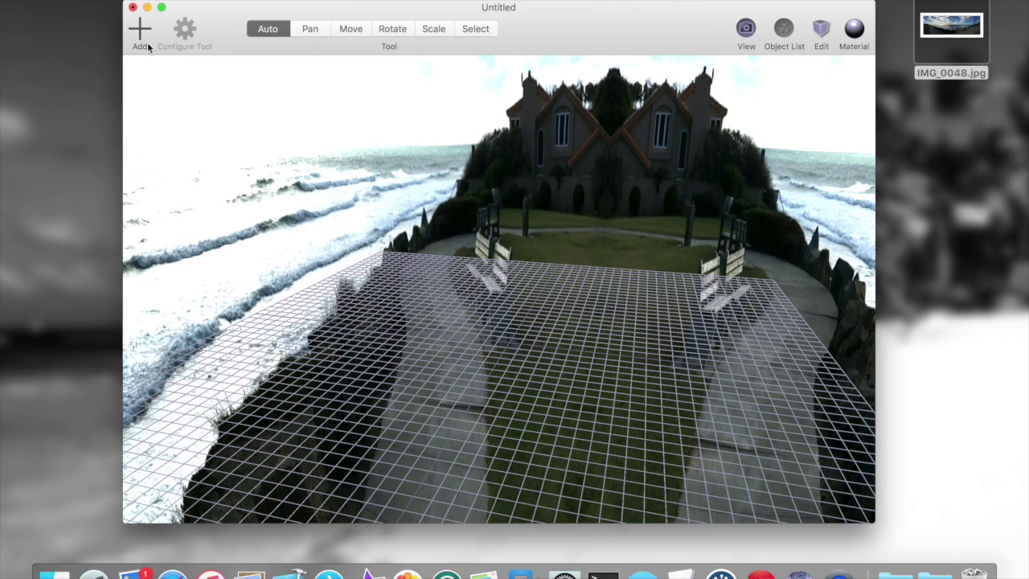
Add a Cubemap Renderer from the Object Library
left_click(140, 32)
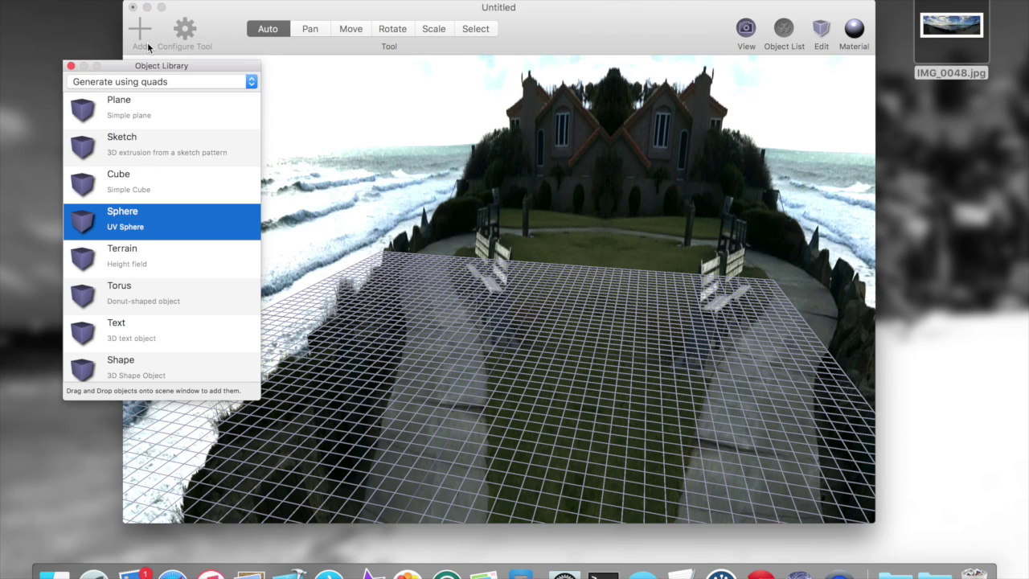
scroll(140, 230, "down", 5)
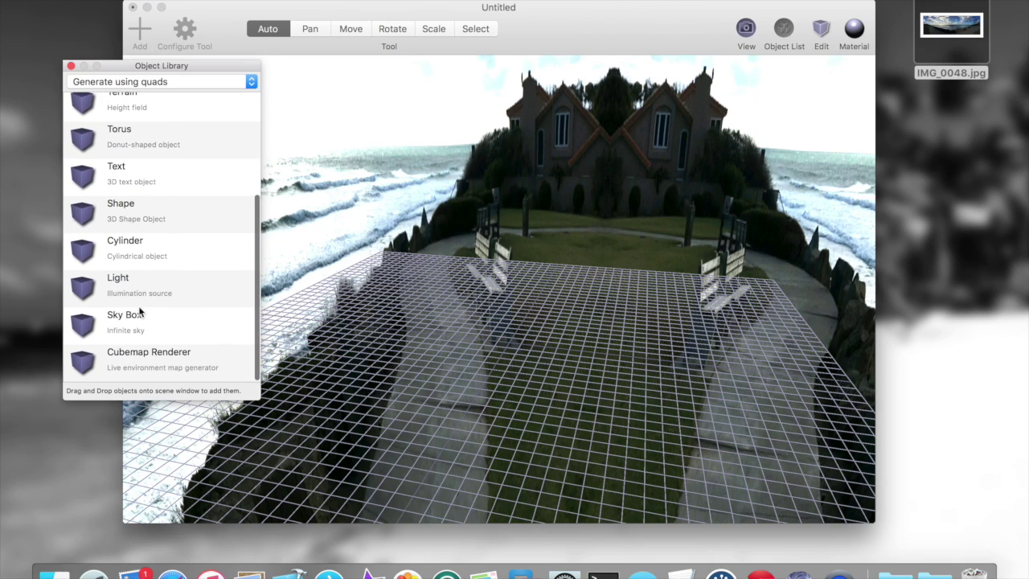
double_click(141, 355)
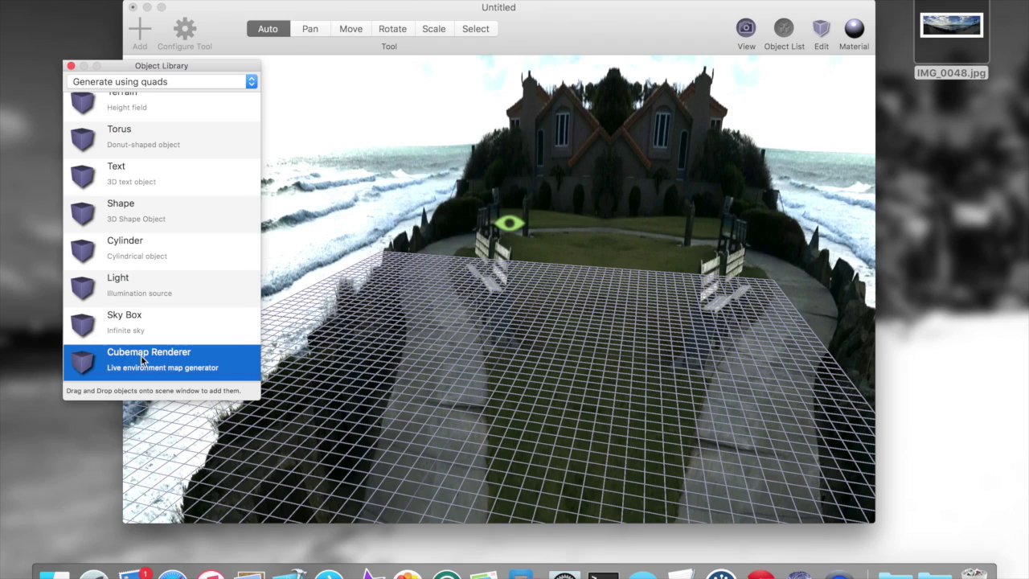
left_click(70, 68)
Move the cubemap renderer into place just above the grid, then return to Auto
left_click(508, 225)
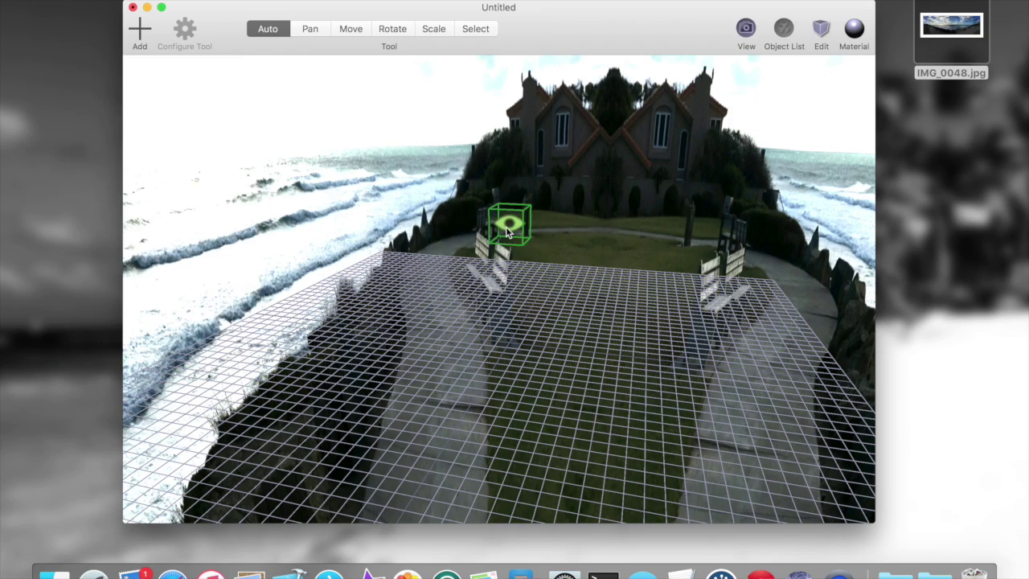
scroll(507, 230, "left", 5)
left_click_drag(506, 230, 500, 338)
scroll(500, 339, "right", 10)
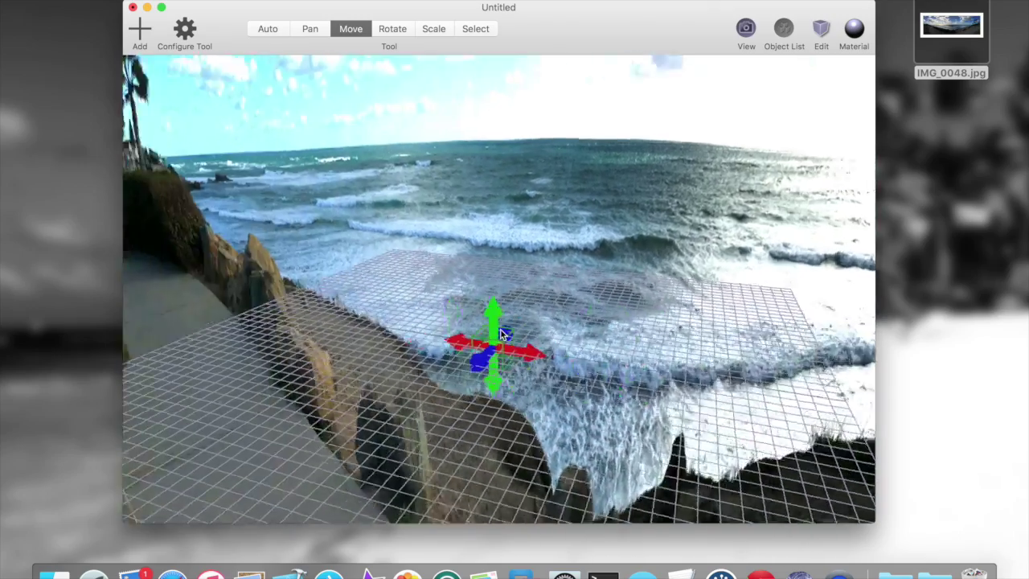
scroll(499, 332, "down", 10)
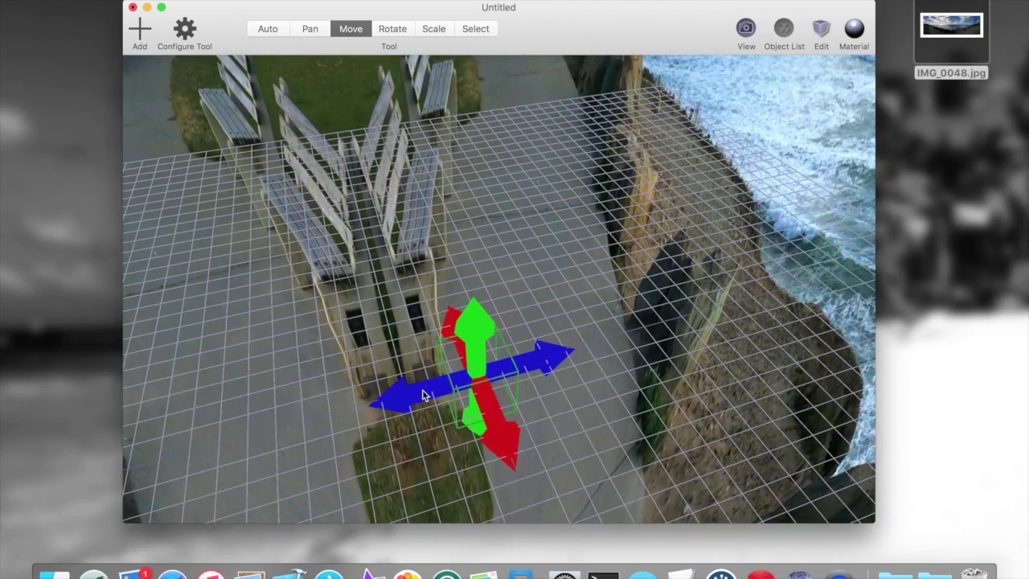
left_click_drag(424, 396, 439, 446)
key("a")
scroll(439, 444, "up", 10)
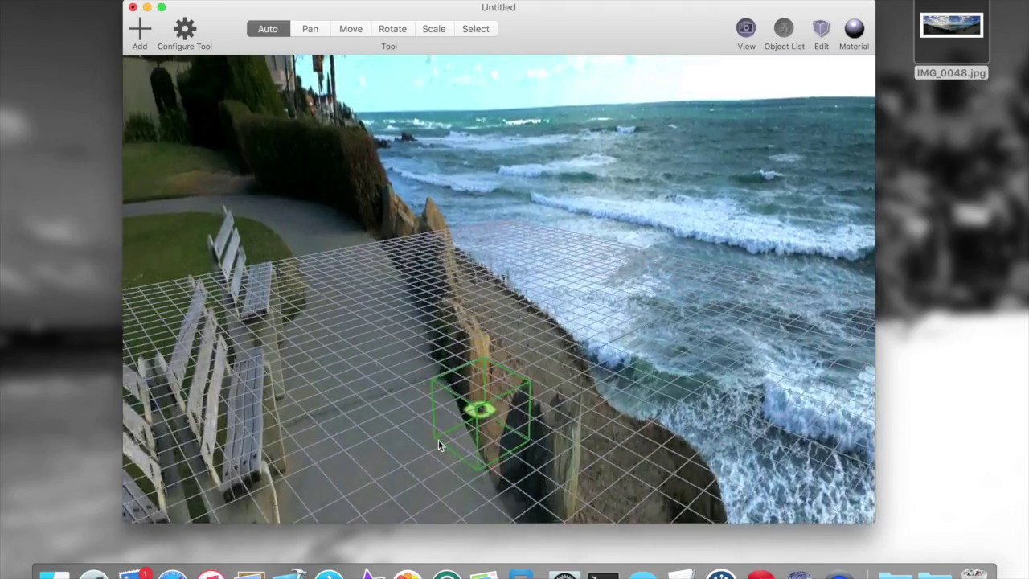
scroll(438, 439, "up", 5)
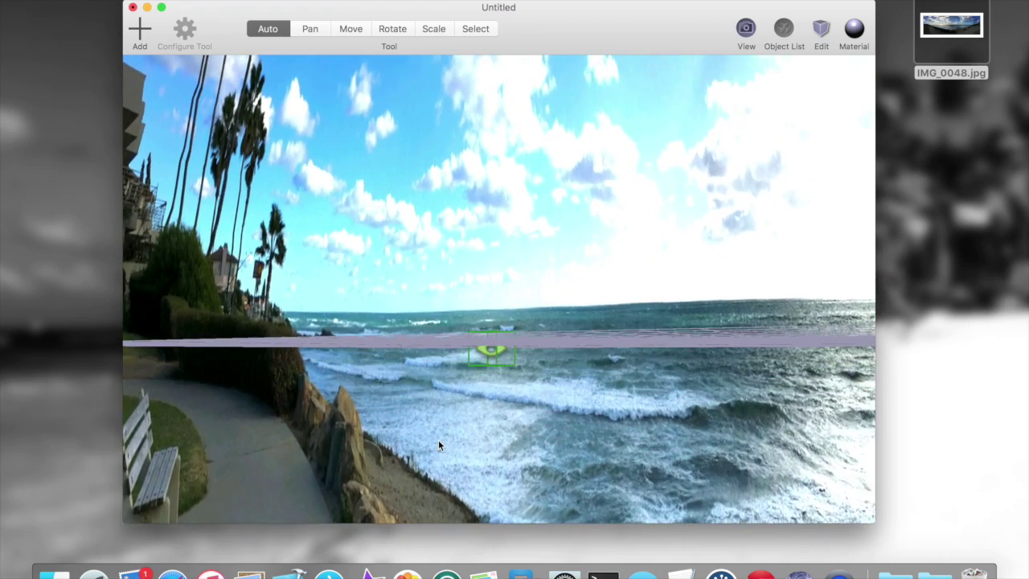
scroll(438, 440, "down", 4)
Raise the cubemap renderer's resolution to 1024
left_click(861, 32)
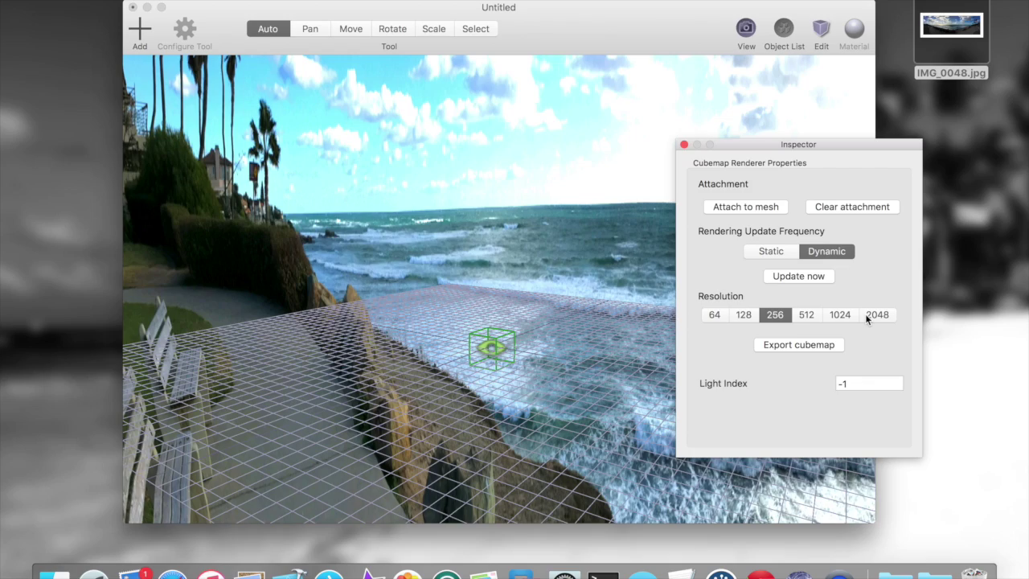
scroll(537, 303, "right", 10)
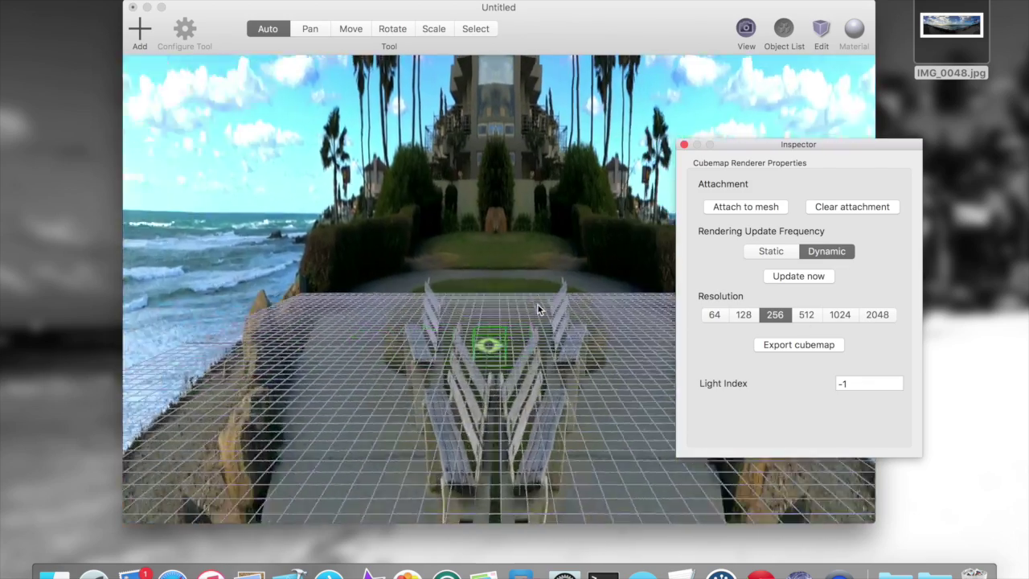
scroll(537, 305, "left", 10)
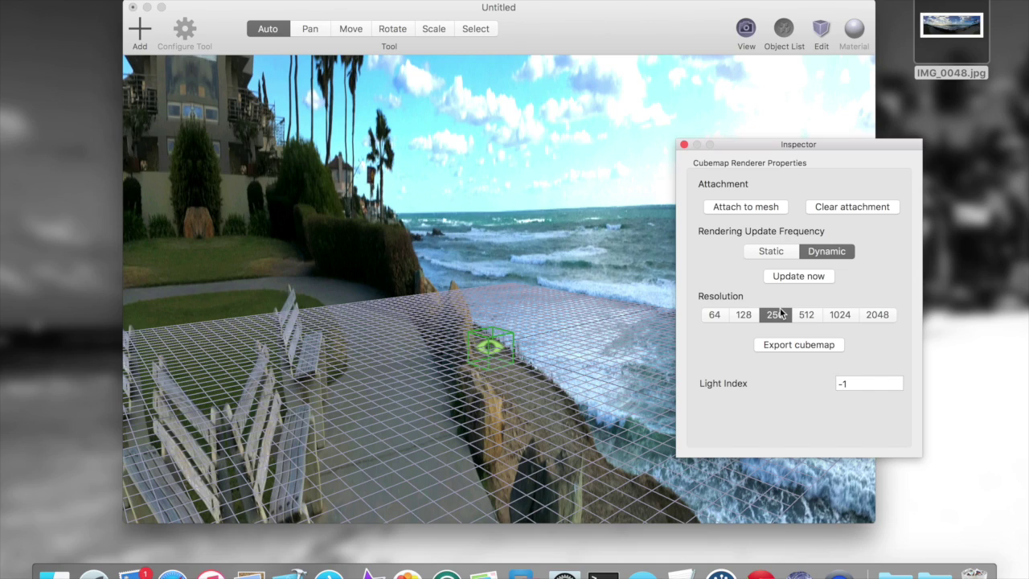
left_click(844, 315)
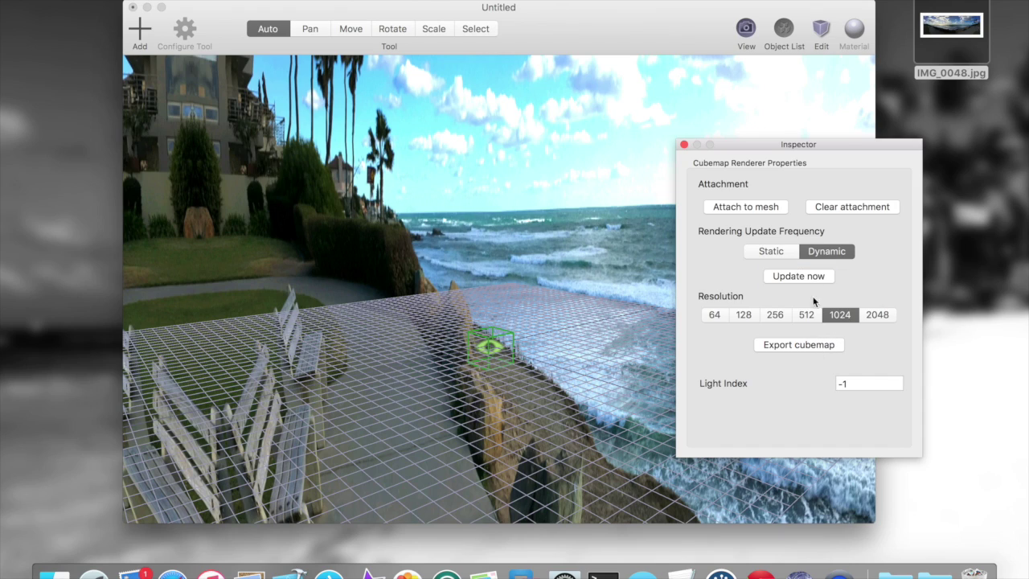
Export the cubemap as 'my cubemap' to the Desktop and unzip the archive
left_click(810, 346)
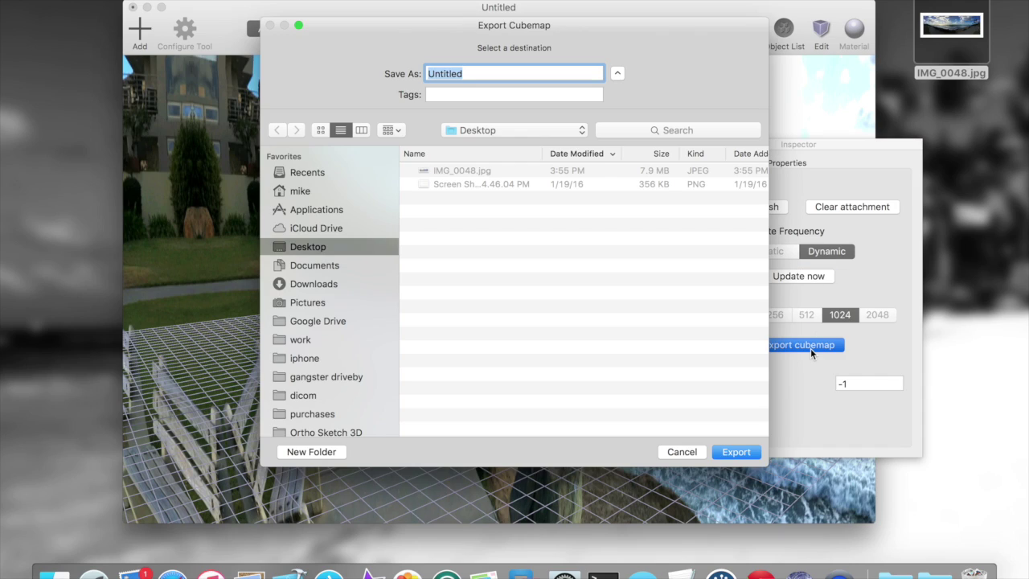
type("my cubemap")
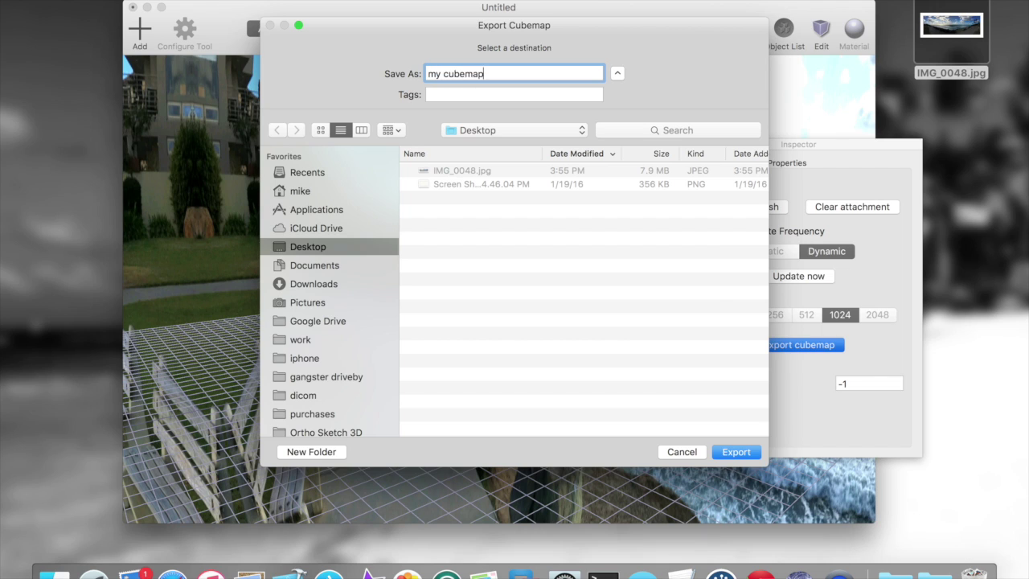
key("Return")
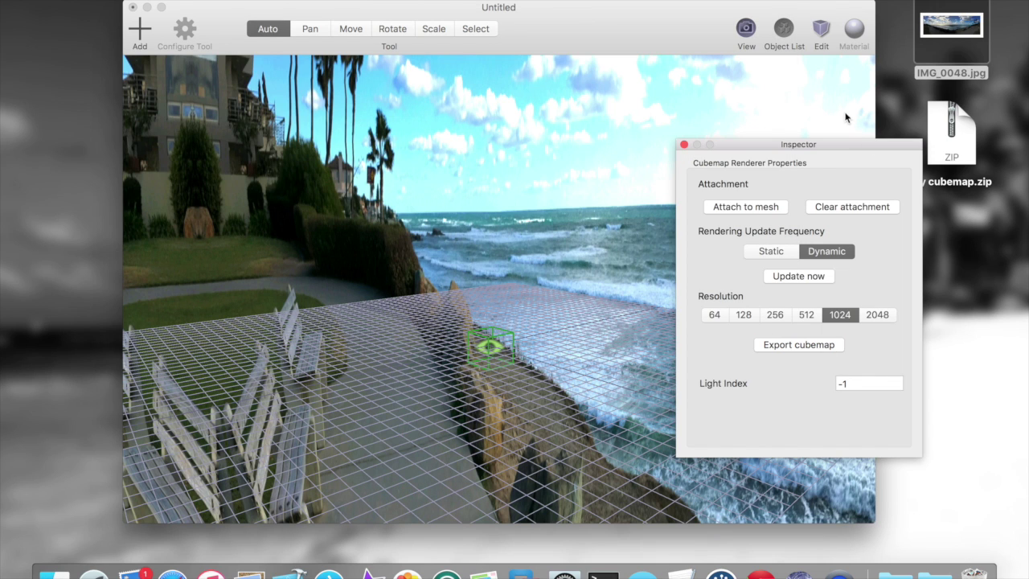
left_click_drag(814, 146, 154, 174)
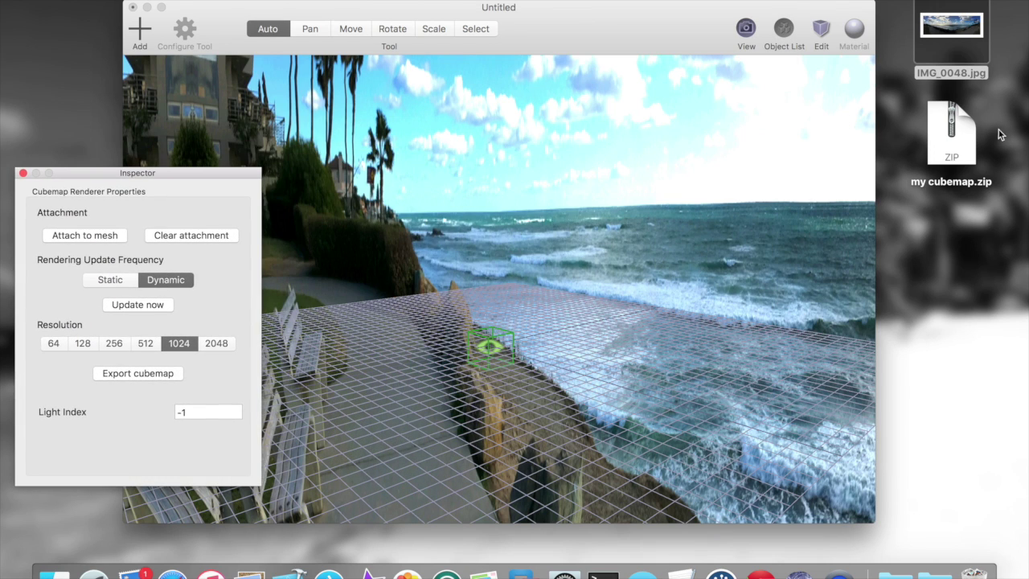
double_click(953, 137)
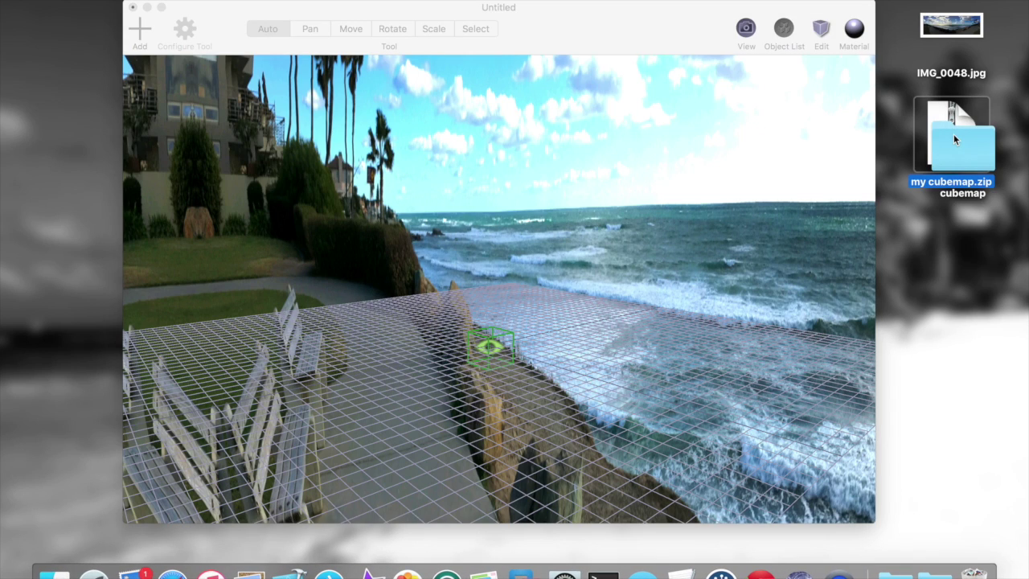
Open the cubemap folder and preview the face PNGs, including negy and negz
double_click(953, 138)
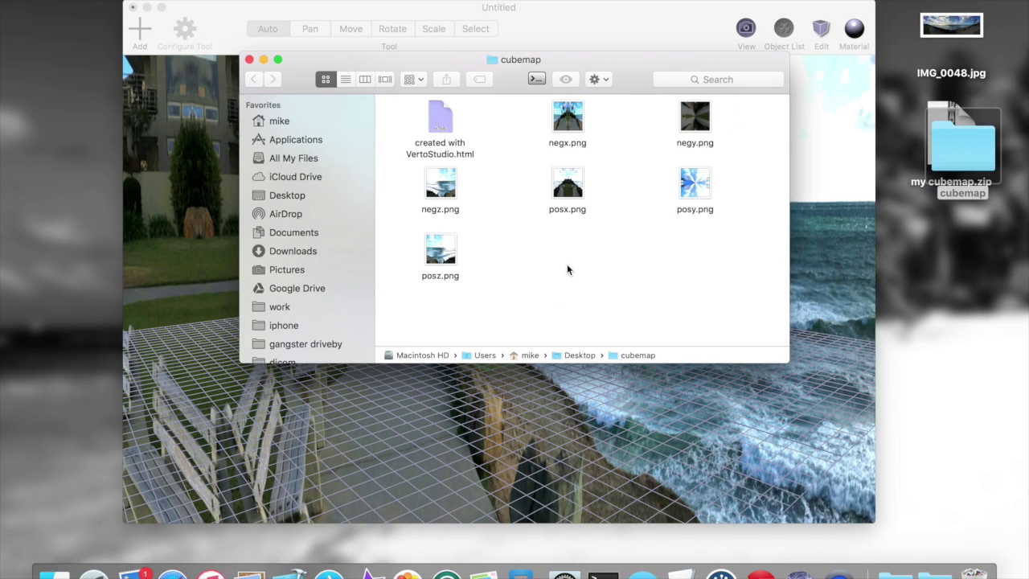
key("Right")
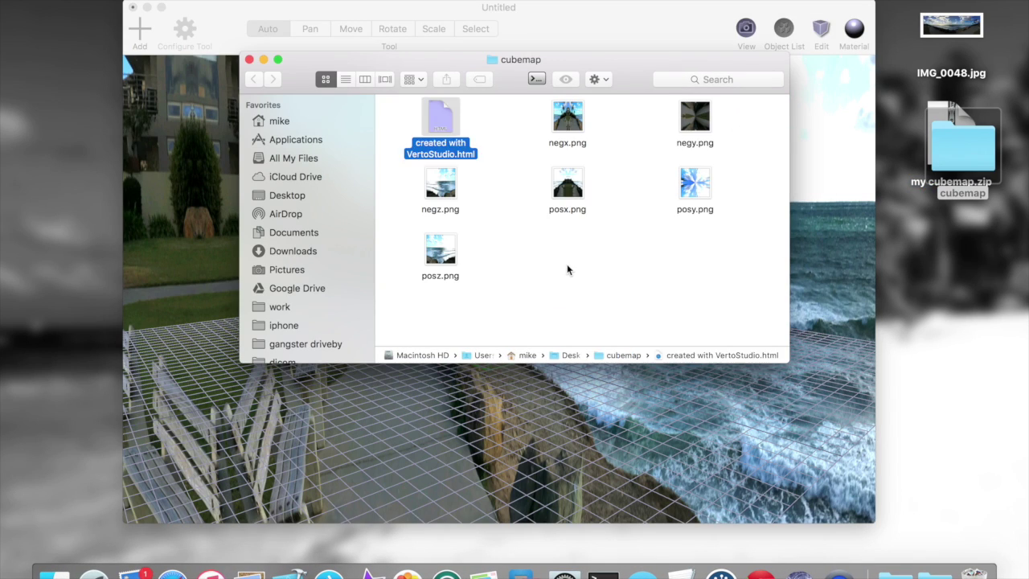
key("Right")
key("space")
key("Right")
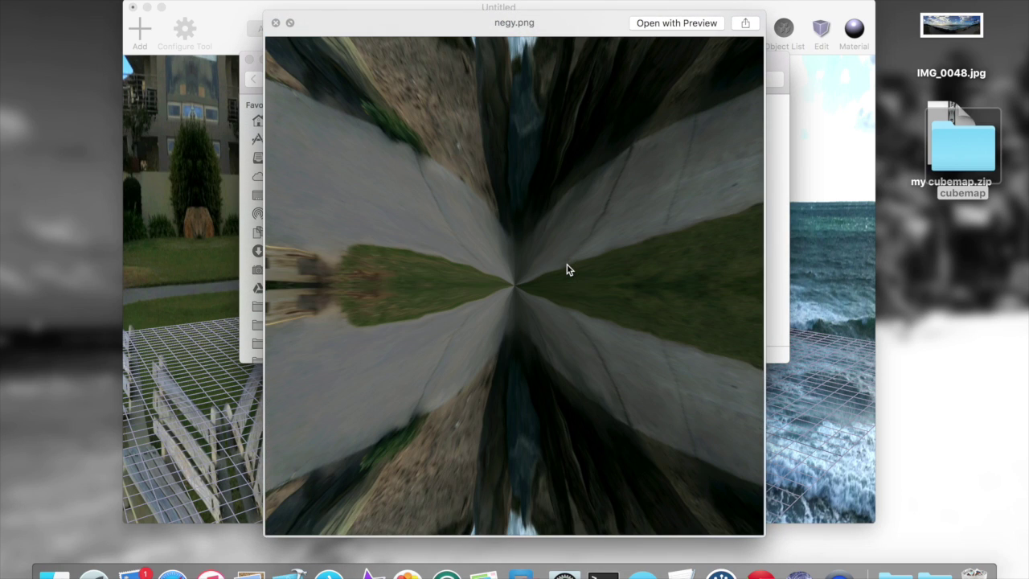
key("Down")
key("Left")
key("Left")
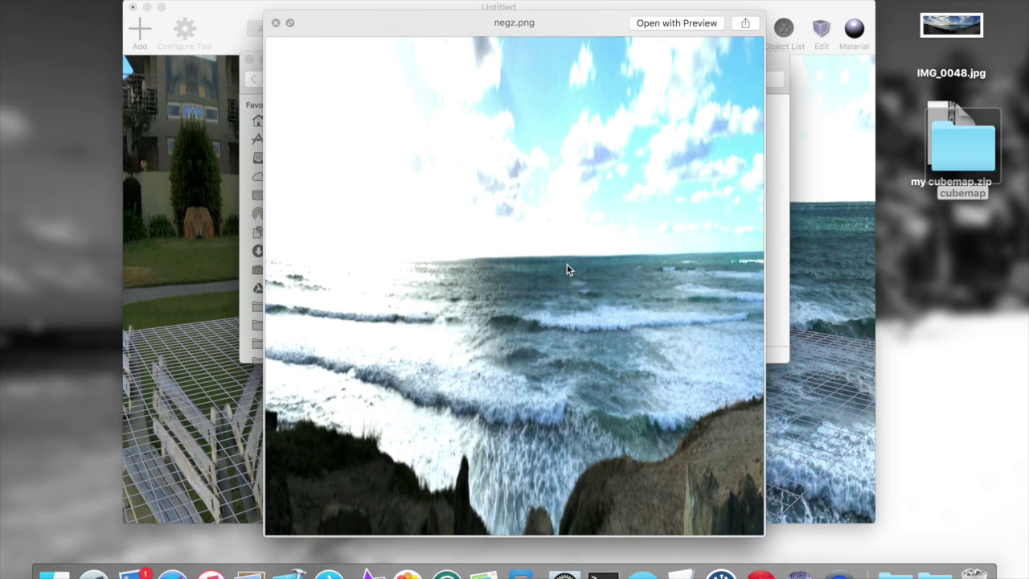
key("Down")
key("Left")
key("Up")
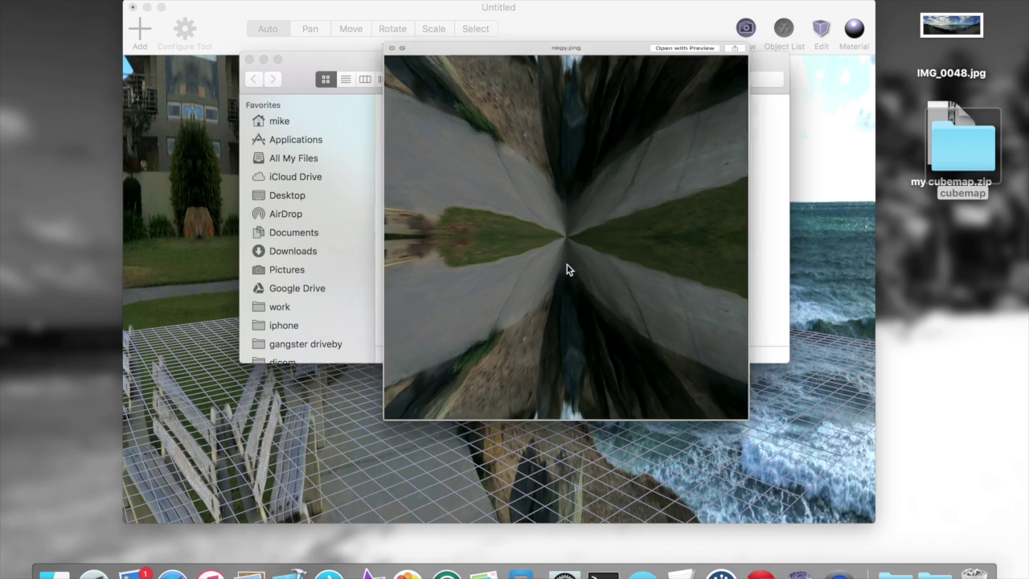
key("space")
left_click(634, 296)
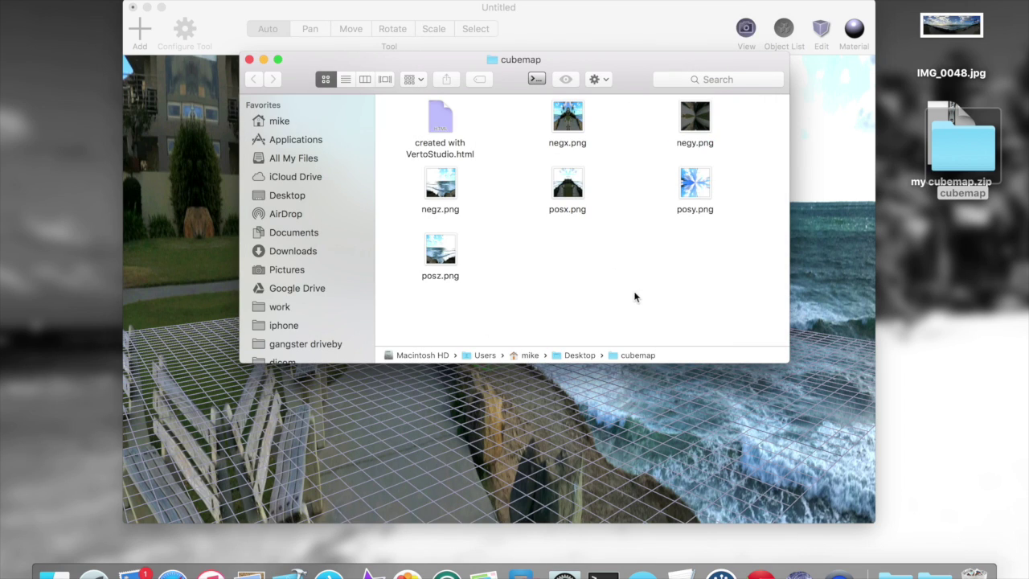
Close the old Verto Studio scene without saving
left_click(588, 34)
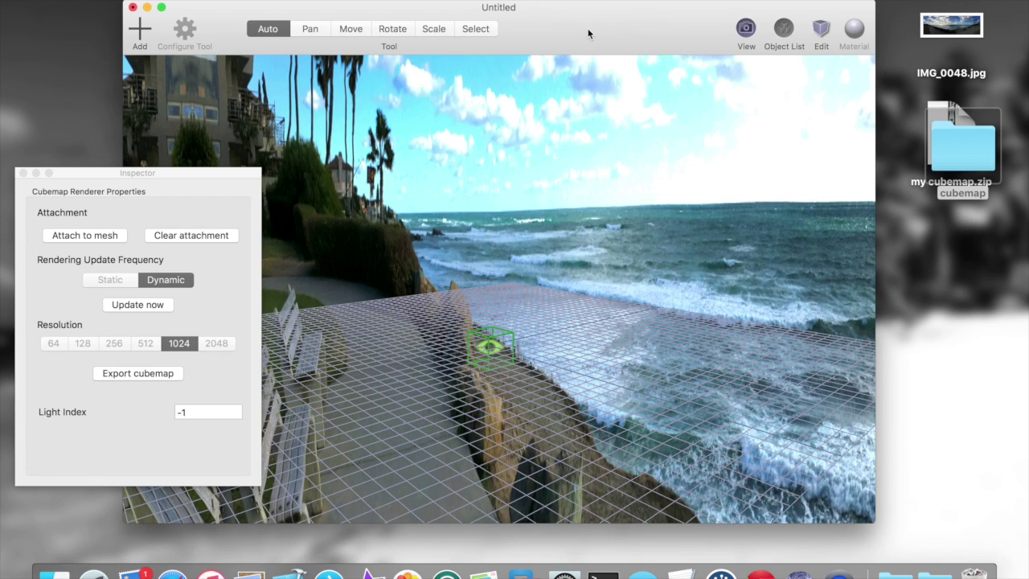
left_click(132, 7)
left_click(438, 127)
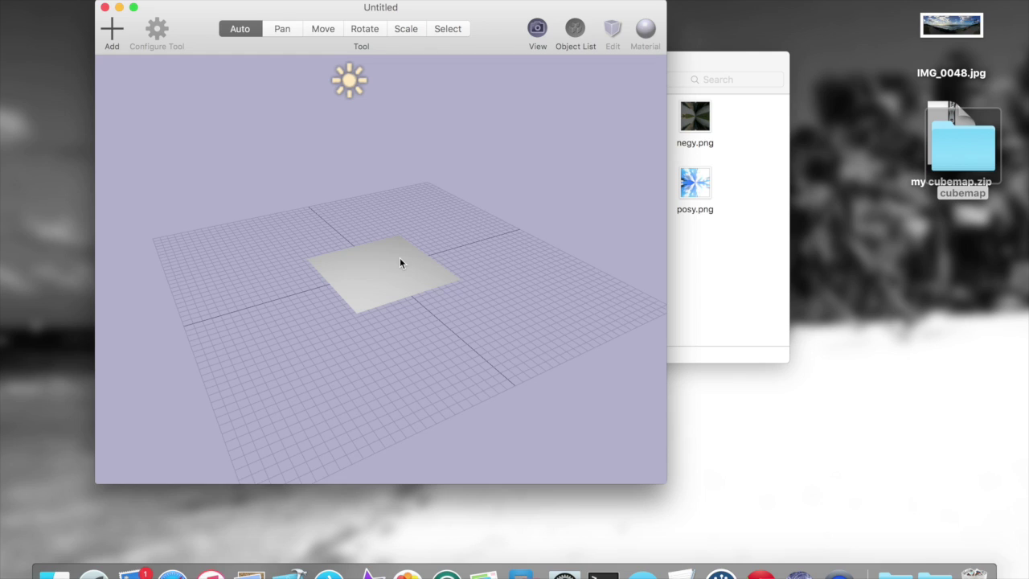
Replace the default plane with a 24-slice, 24-stack sphere and select it
left_click(401, 262)
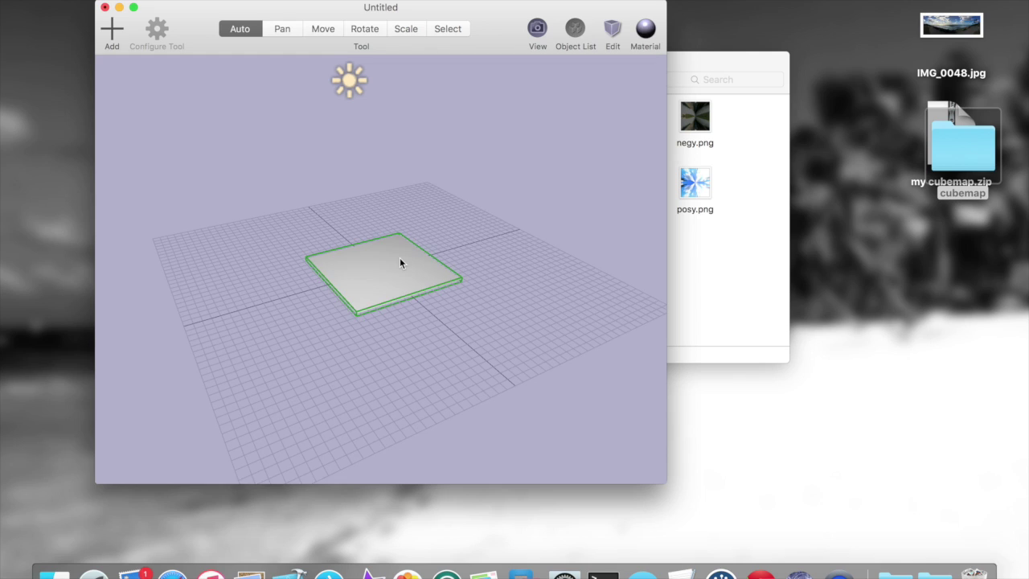
key("BackSpace")
left_click(111, 30)
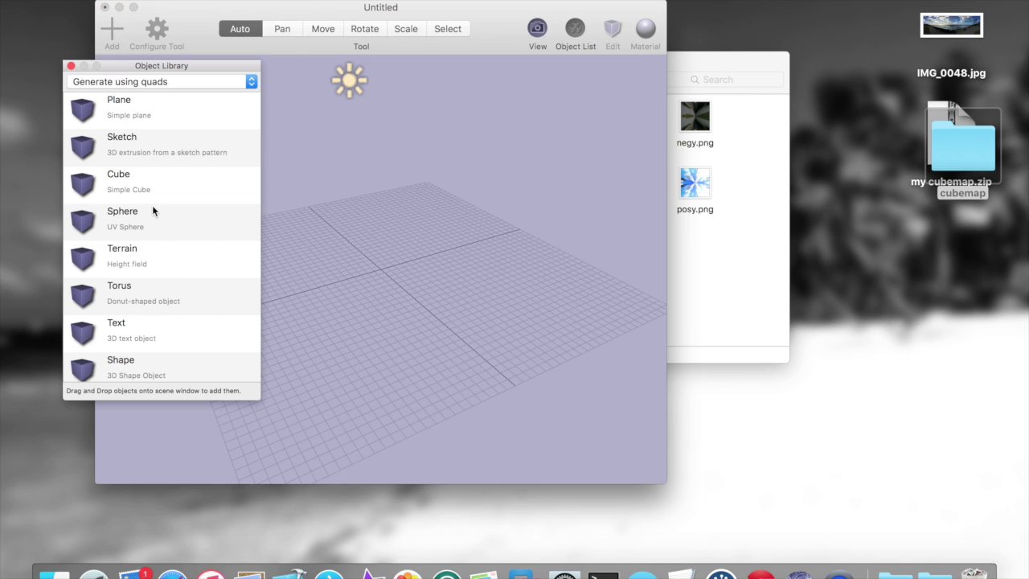
left_click_drag(152, 211, 458, 249)
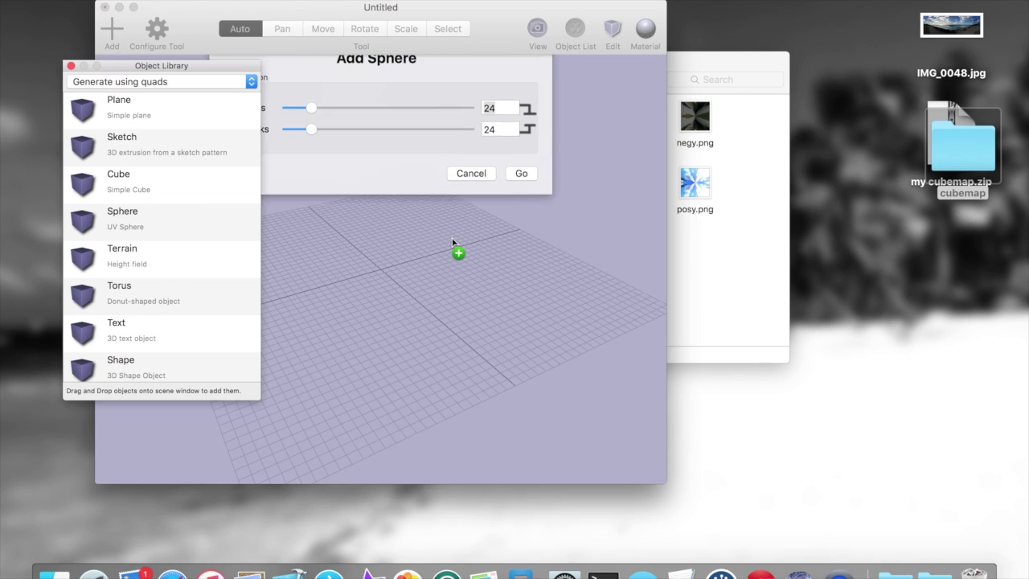
left_click(520, 189)
left_click(71, 65)
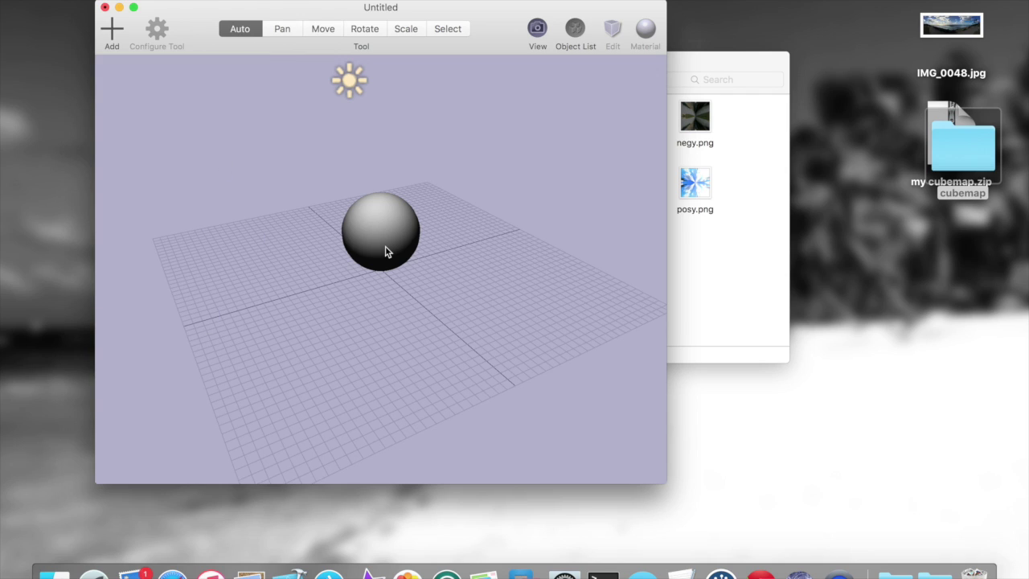
left_click(385, 252)
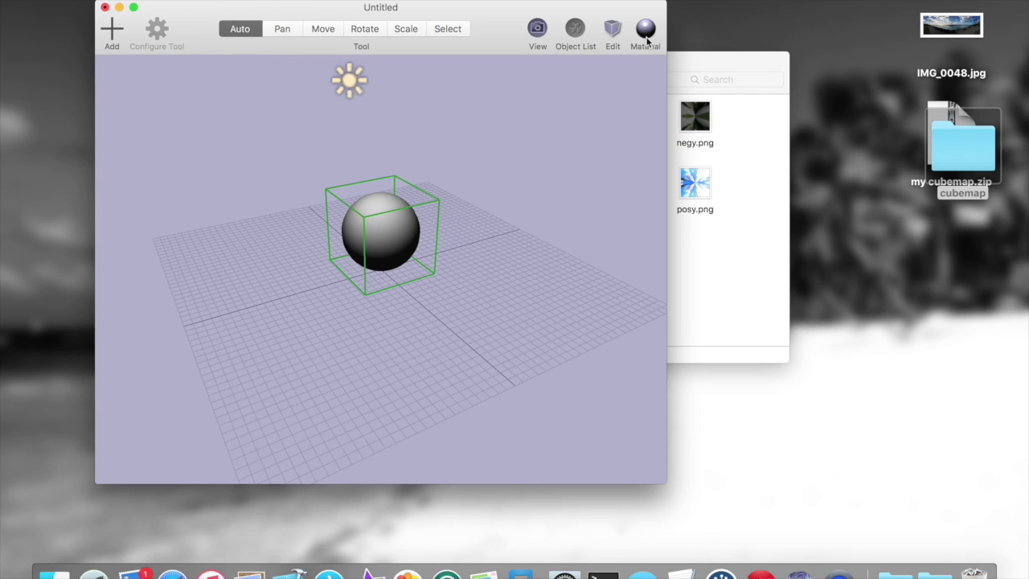
Show the sphere material's Shader tab, currently Default for device (phong)
left_click(646, 32)
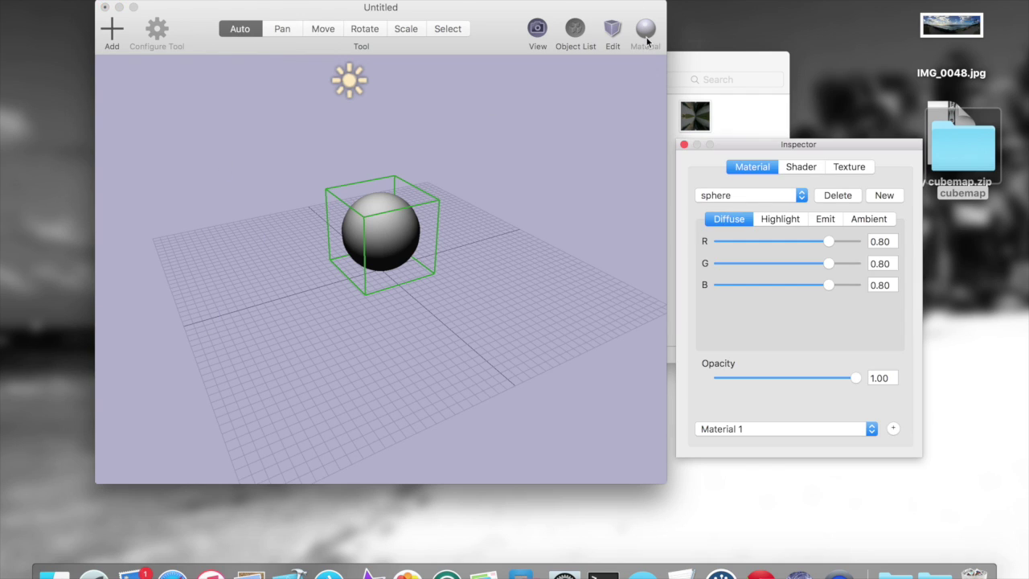
left_click(801, 168)
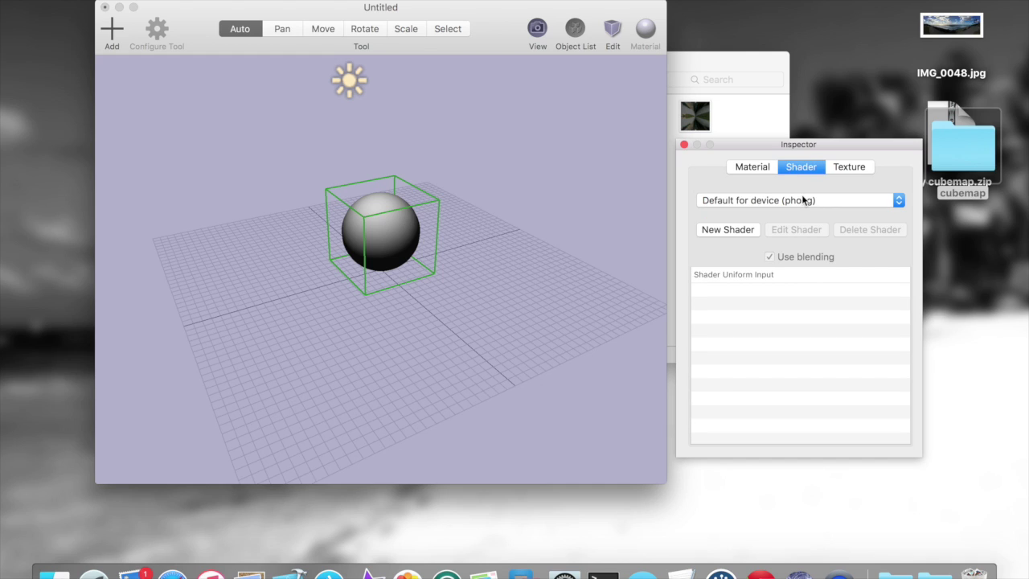
left_click(764, 169)
left_click(684, 145)
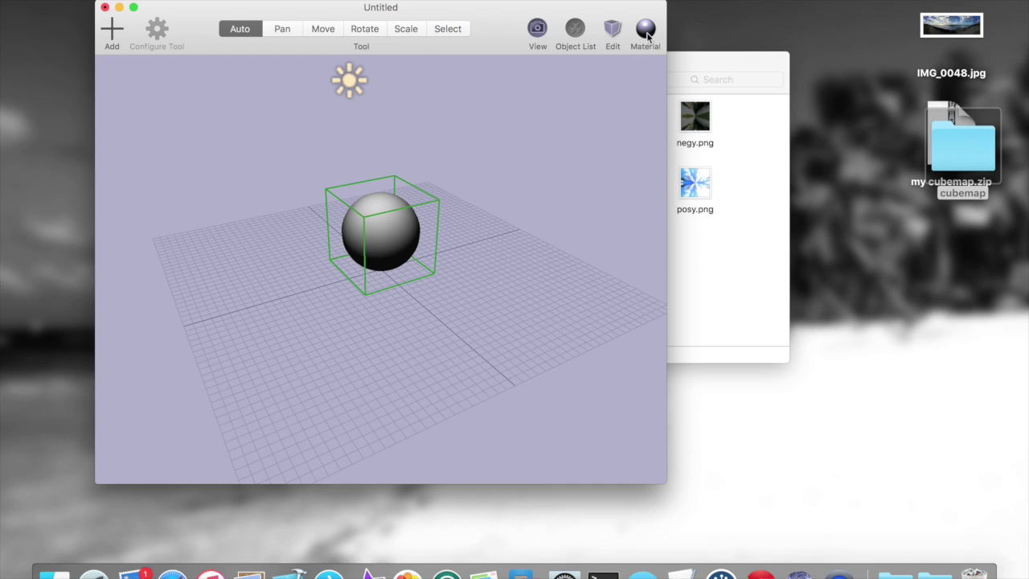
left_click(646, 31)
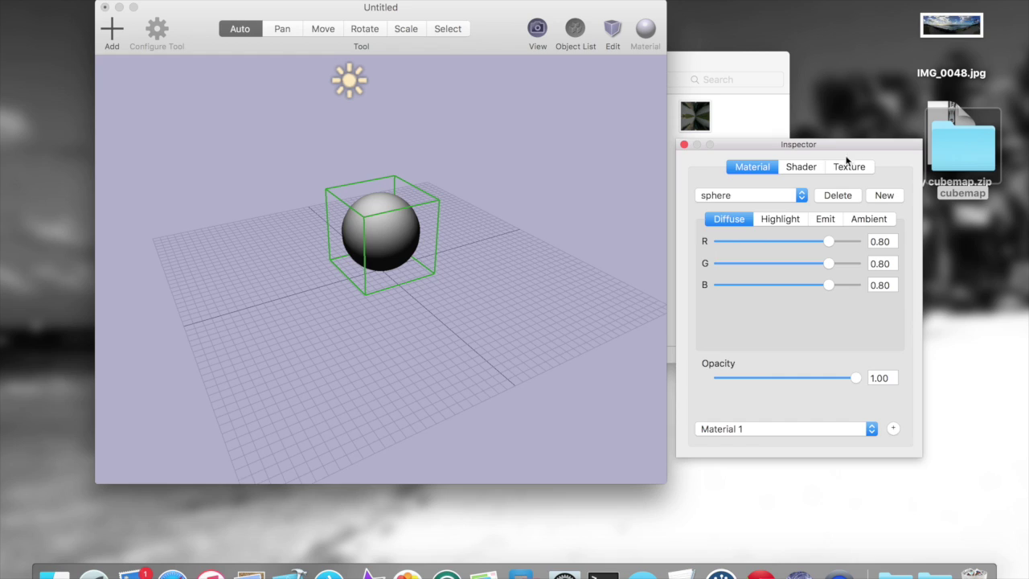
left_click(806, 168)
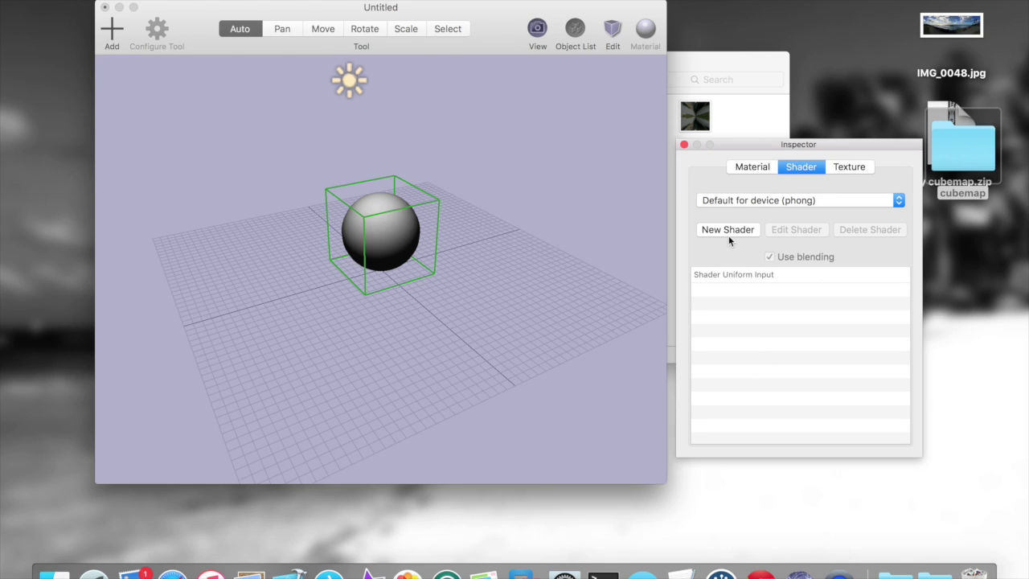
Apply the Reflective Environment Mapping shader to the sphere and open its cubemap uniform
left_click(738, 205)
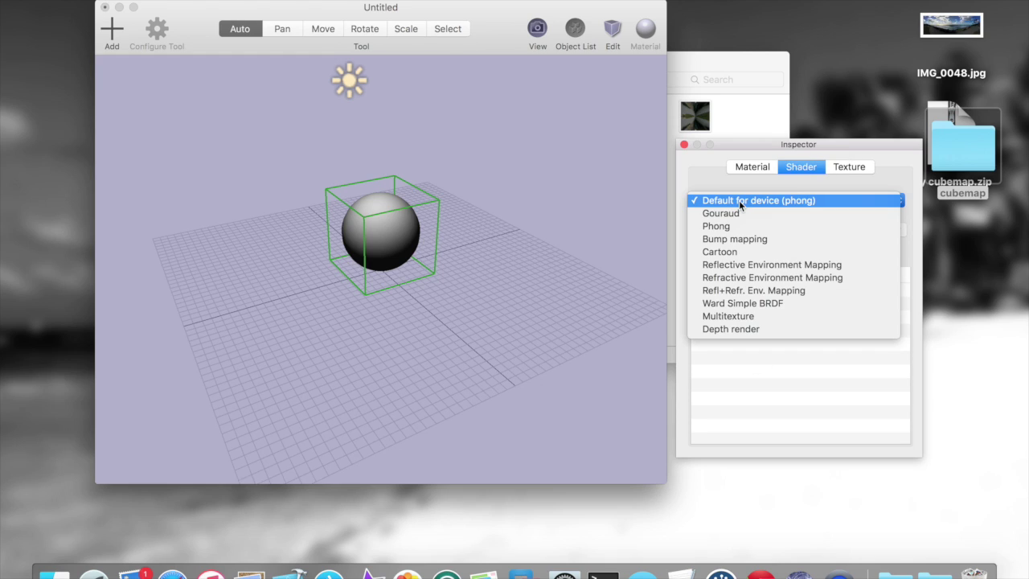
left_click(752, 266)
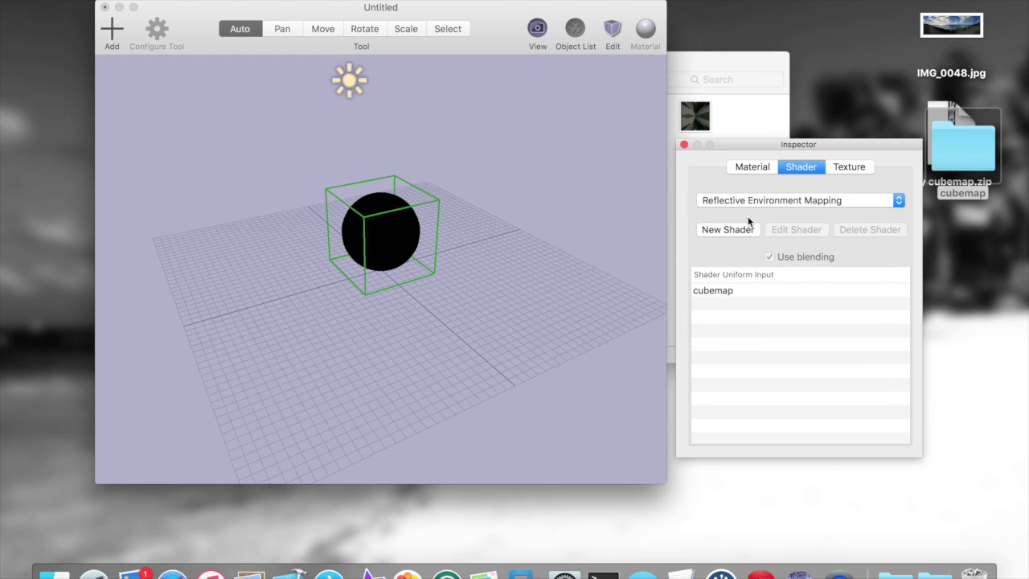
double_click(747, 293)
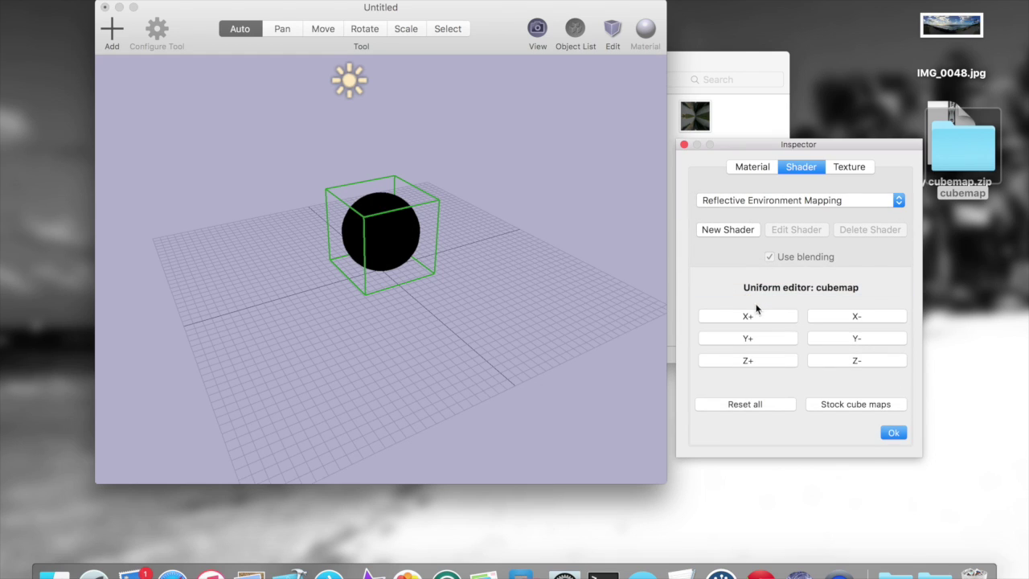
Start adding an image texture for the X+ face, then cancel the file chooser
left_click(746, 316)
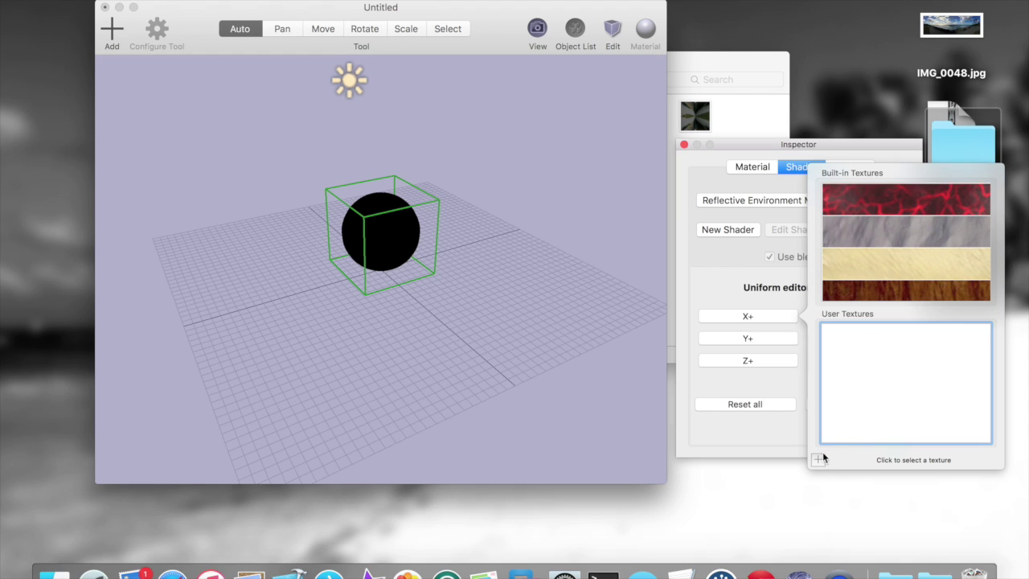
left_click(819, 458)
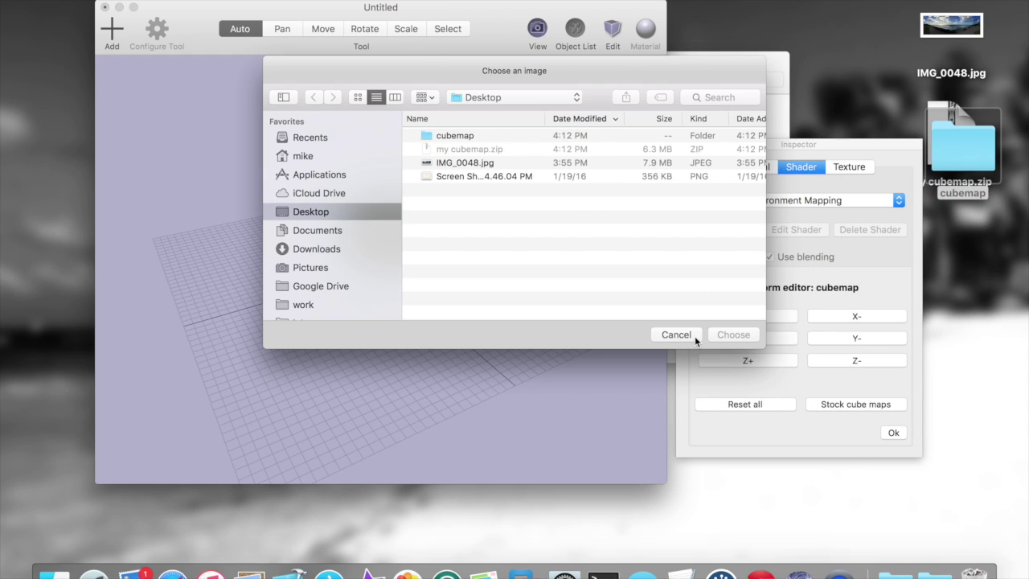
left_click(693, 335)
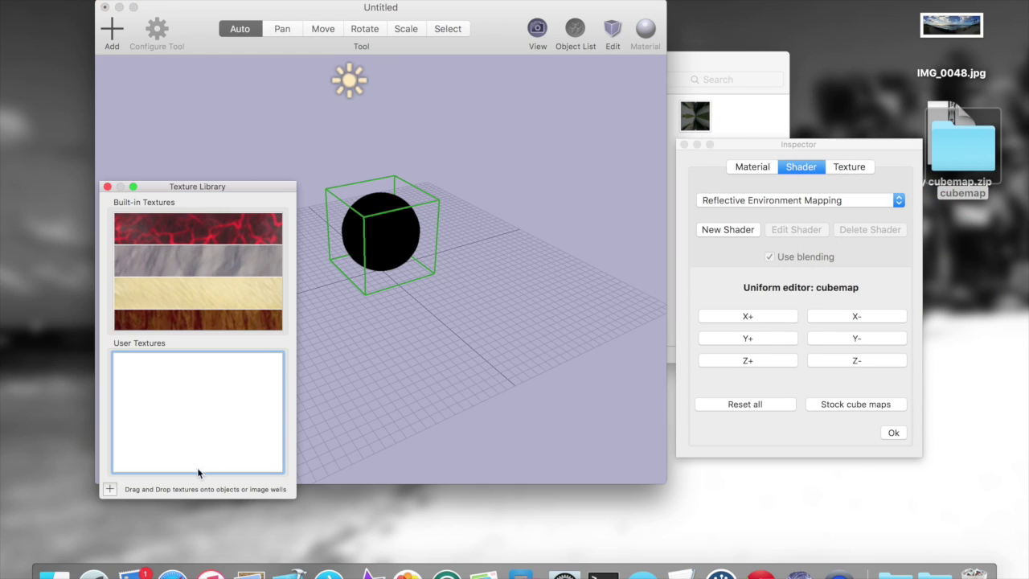
Import the first cubemap face images, including negx.png, from the exported cubemap folder as user textures
left_click(110, 489)
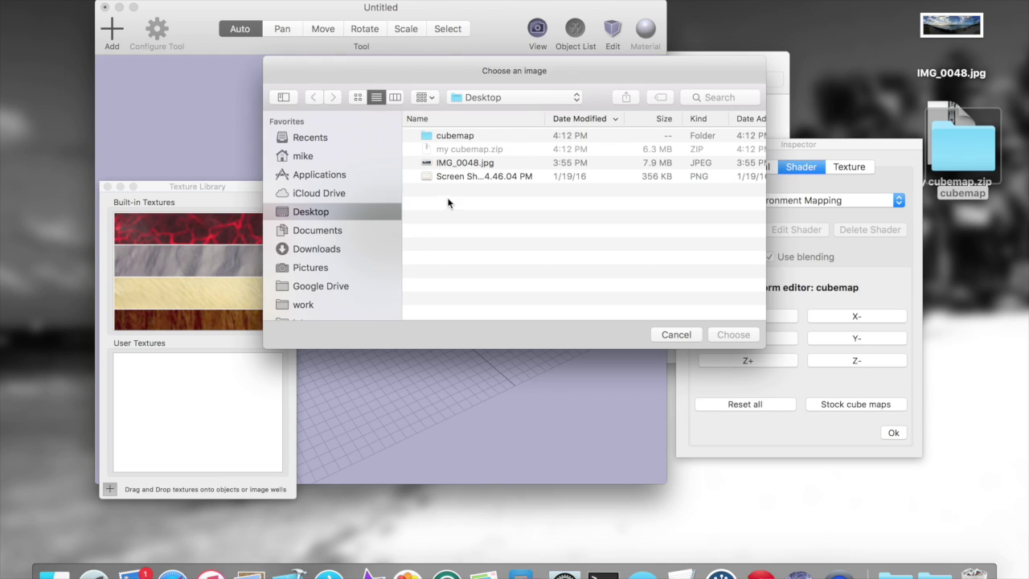
double_click(466, 138)
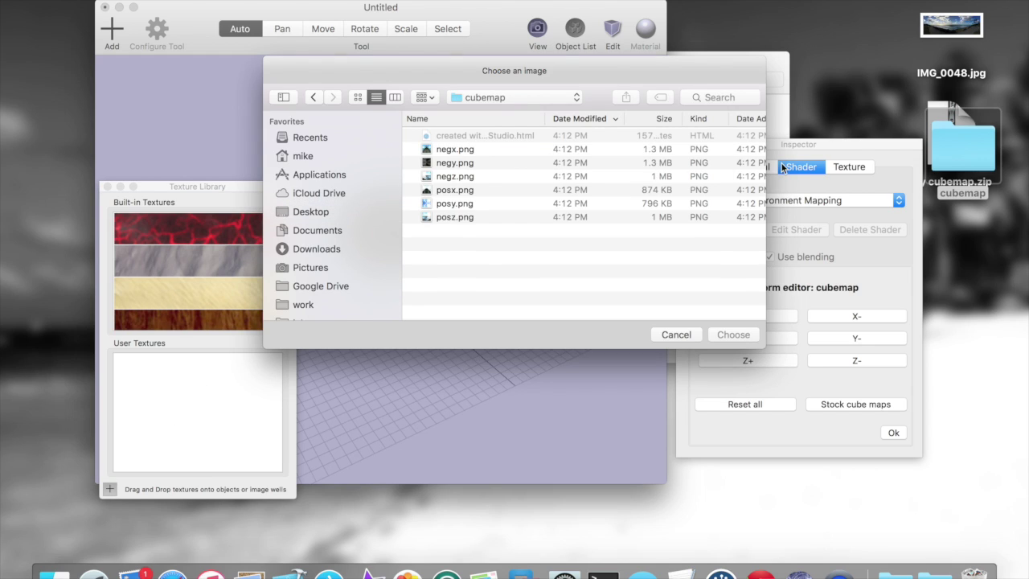
left_click_drag(690, 76, 579, 44)
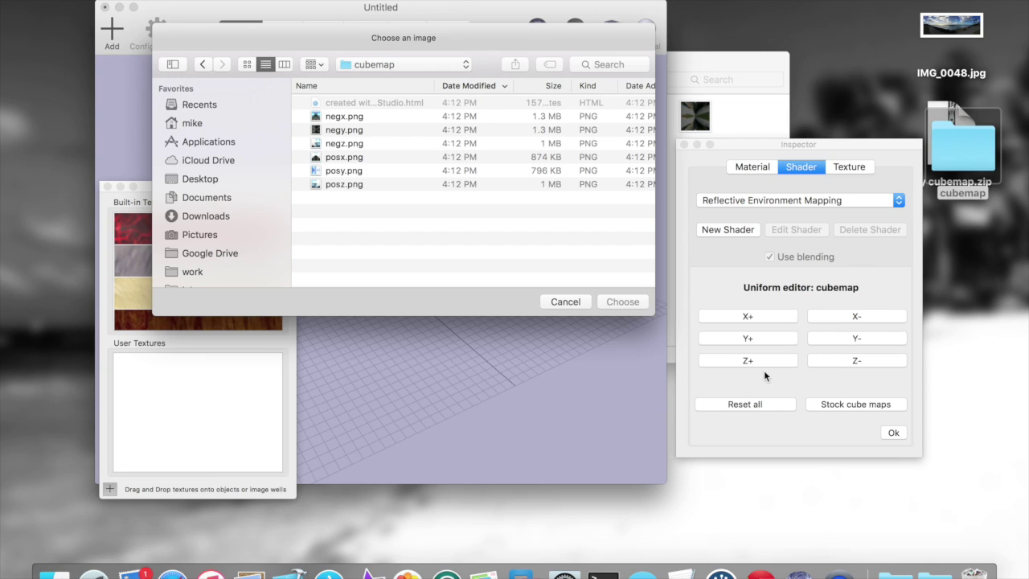
left_click(371, 144)
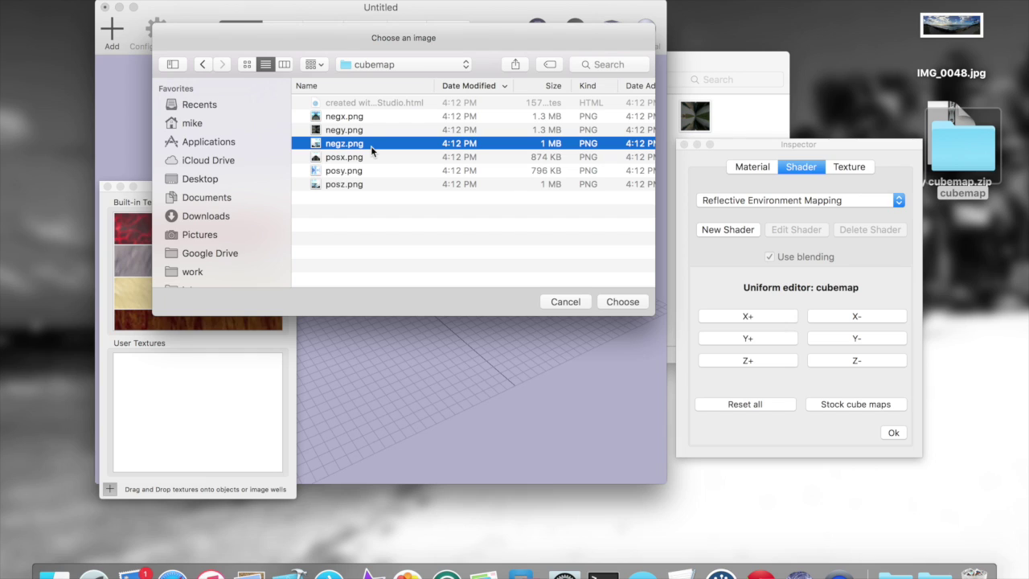
key("Down")
key("Return")
mouse_move(152, 406)
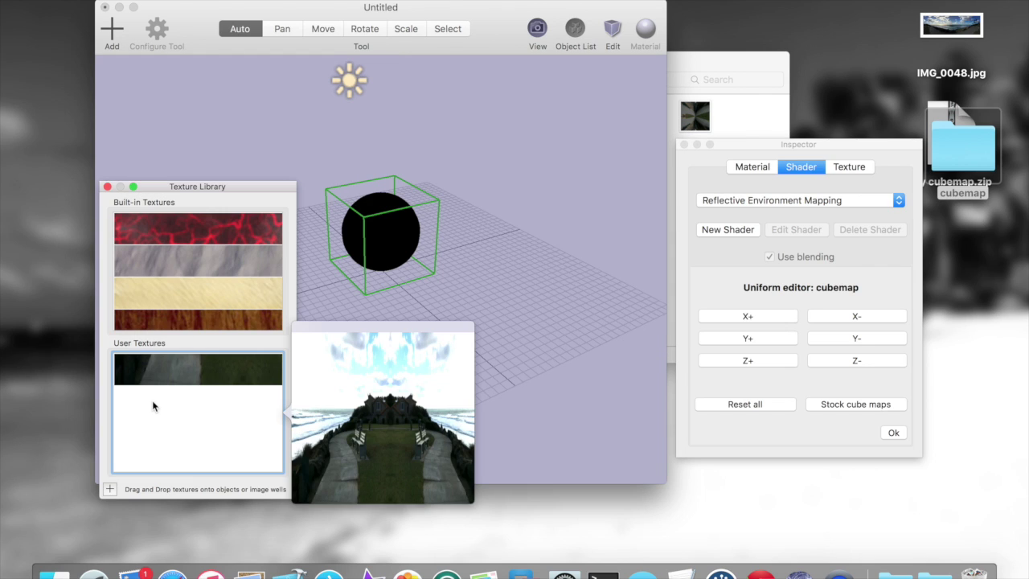
key("space")
key("Down")
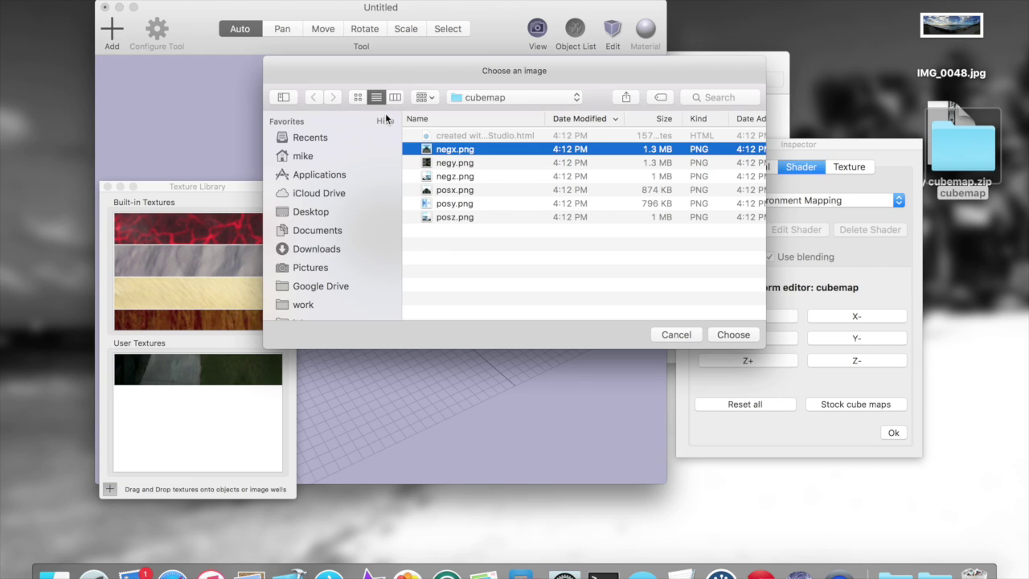
key("Return")
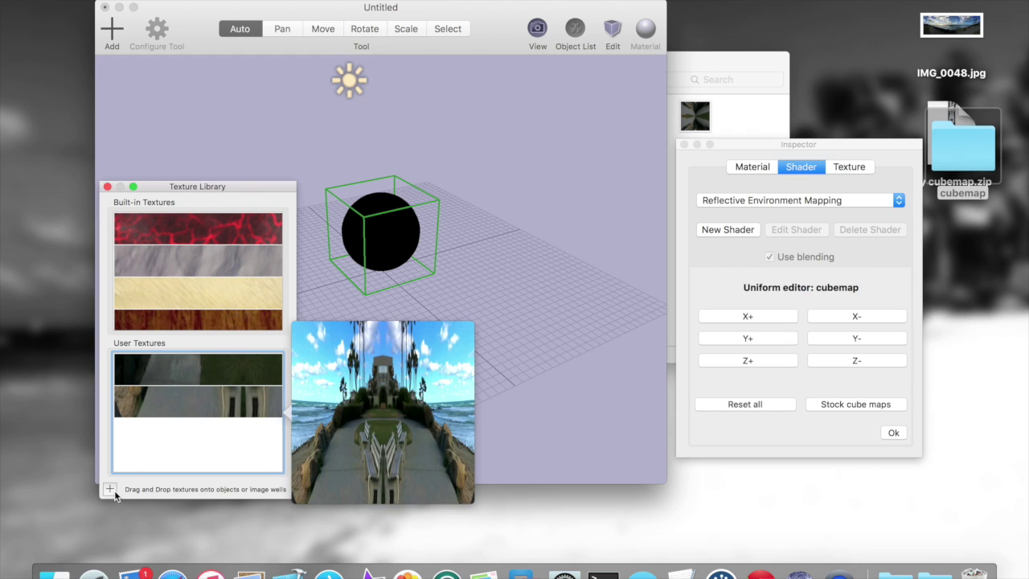
Add the remaining face images, including posz.png and negz.png, then close the Texture Library
left_click(110, 489)
key("Down")
key("Return")
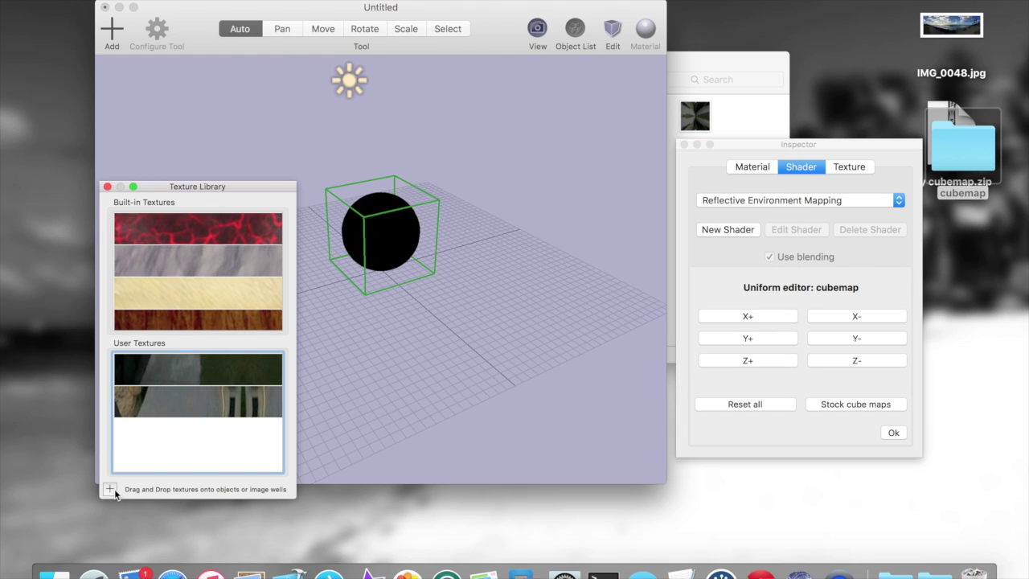
left_click(110, 489)
key("Down")
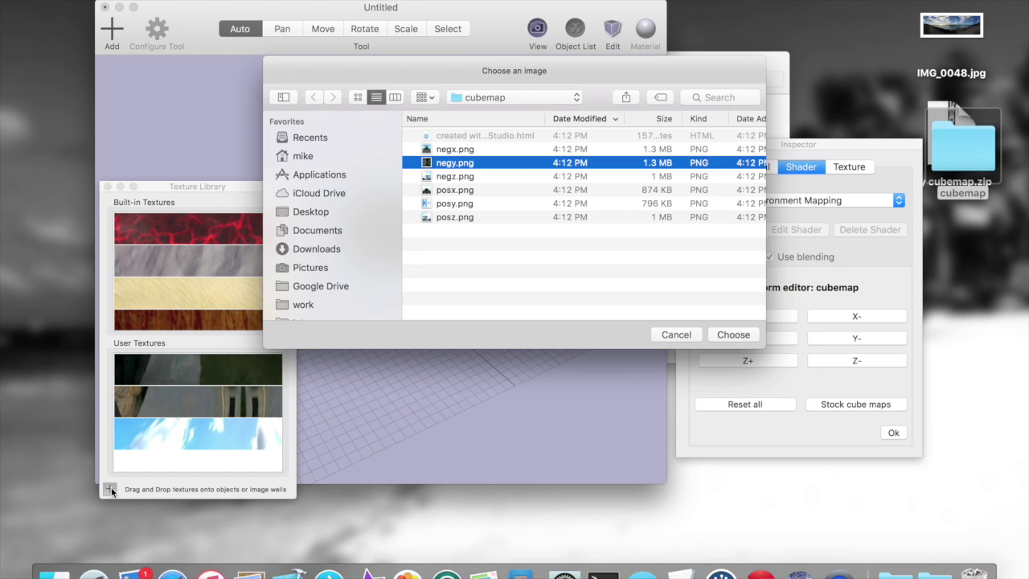
key("Return")
left_click(110, 489)
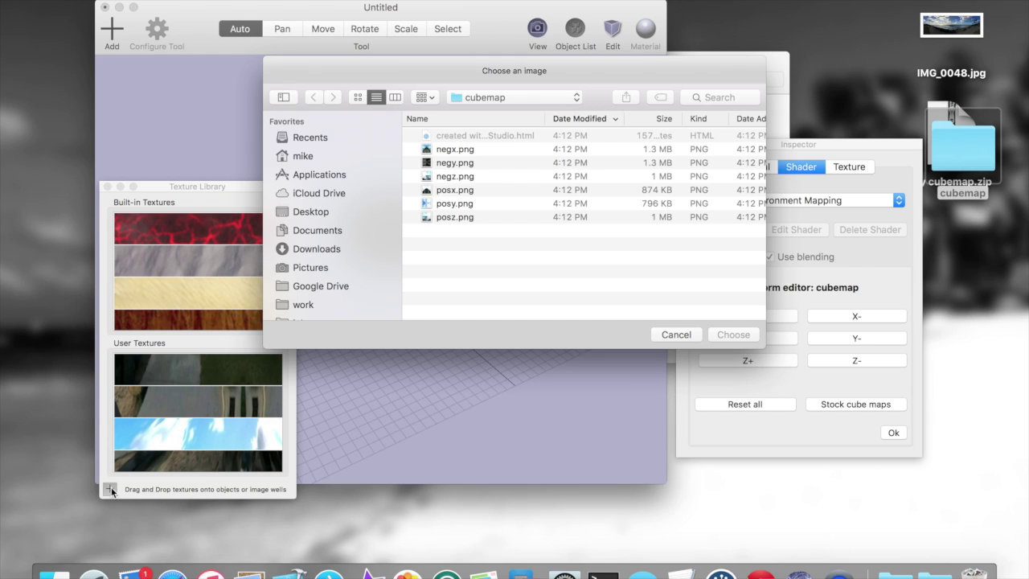
key("Down")
key("Return")
left_click(110, 489)
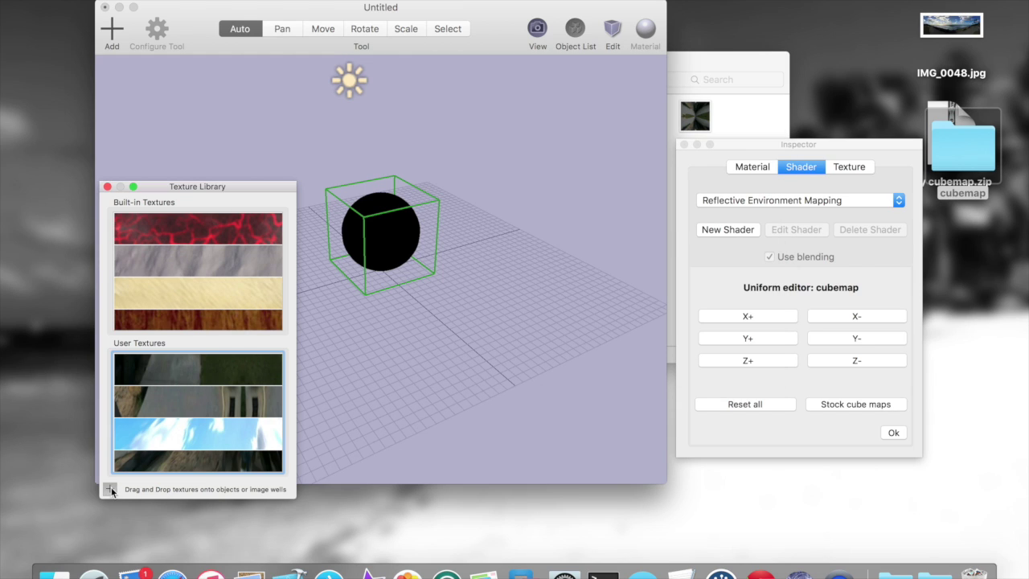
key("Down")
key("Down")
key("Down")
key("Return")
mouse_move(205, 418)
scroll(204, 418, "down", 3)
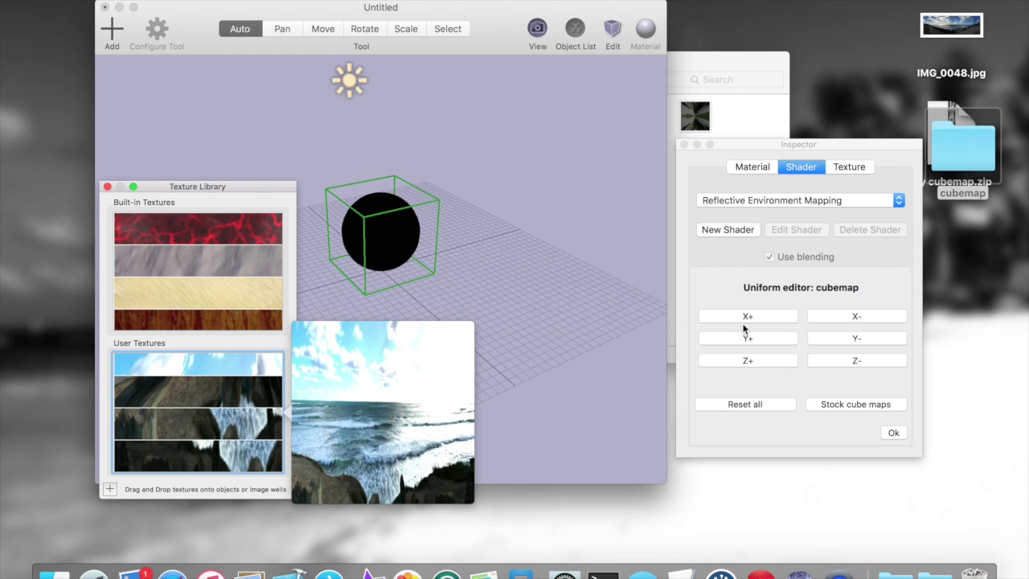
left_click(108, 187)
Select the sphere and open its cubemap uniform in the shader settings
left_click(567, 265)
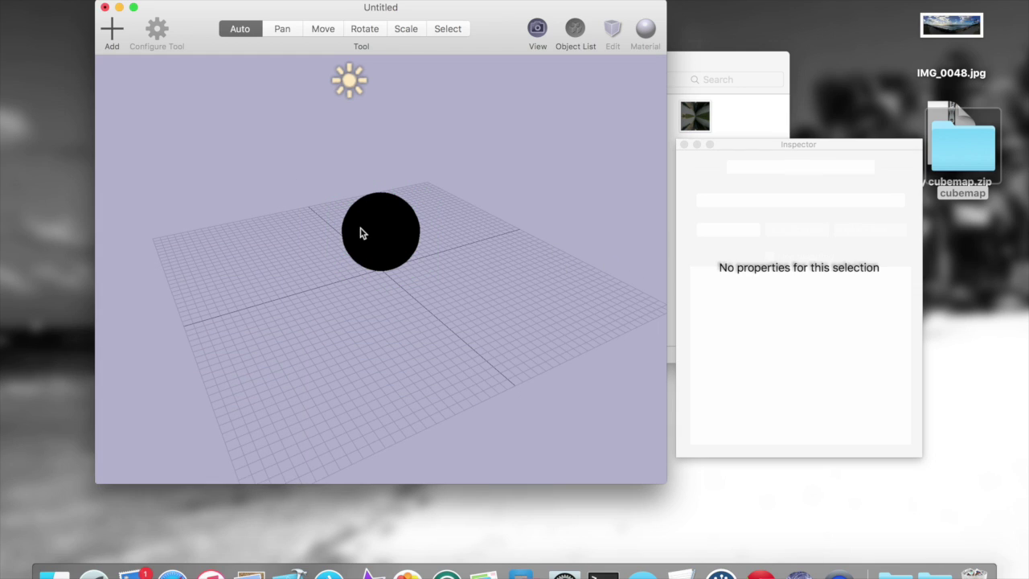
left_click(364, 232)
left_click(814, 170)
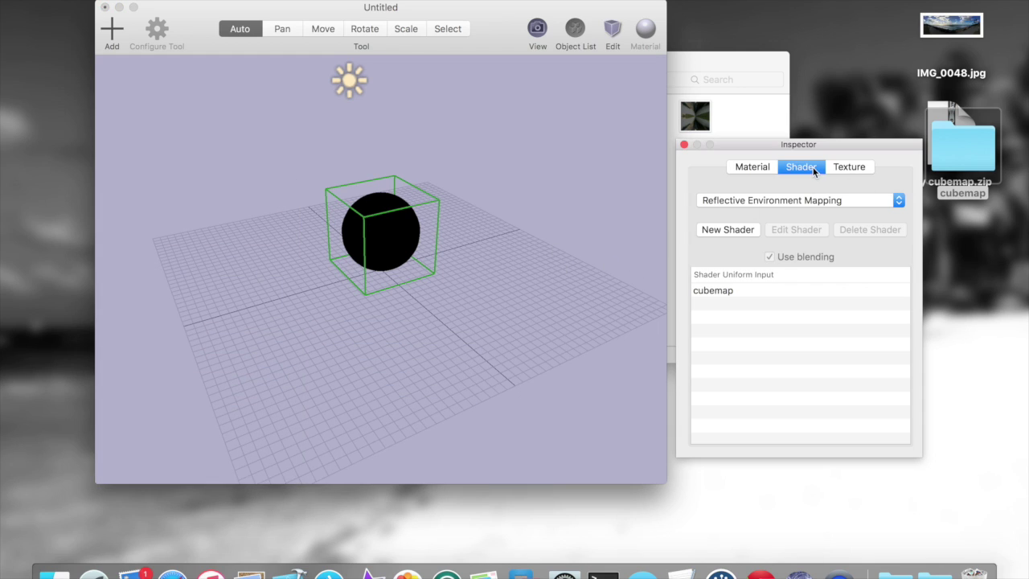
left_click(736, 294)
Assign the matching face images to the X+, X-, Y+ and Y- cubemap faces
left_click(745, 315)
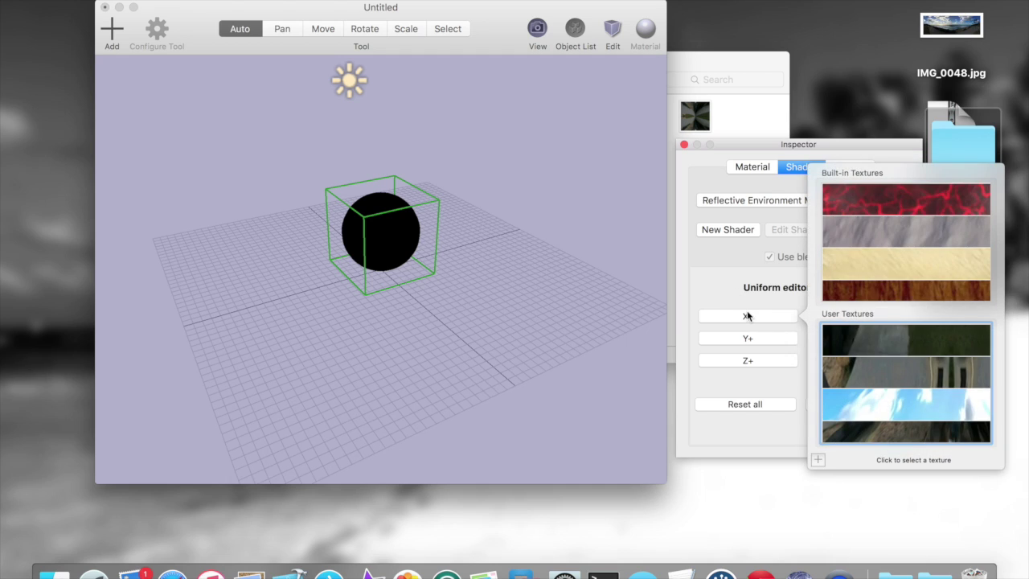
left_click(900, 342)
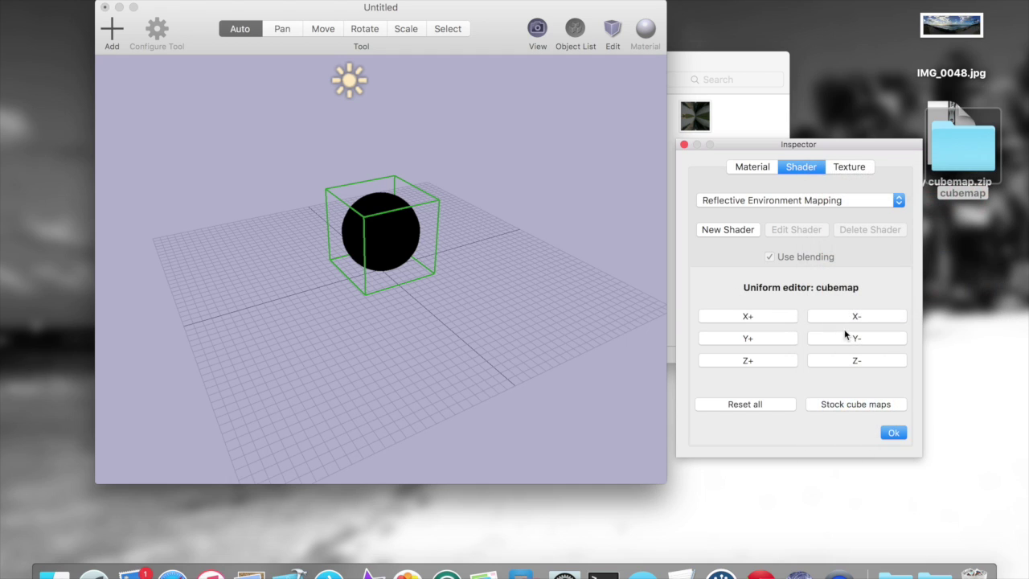
left_click(844, 318)
left_click(784, 373)
left_click(778, 342)
left_click(774, 254)
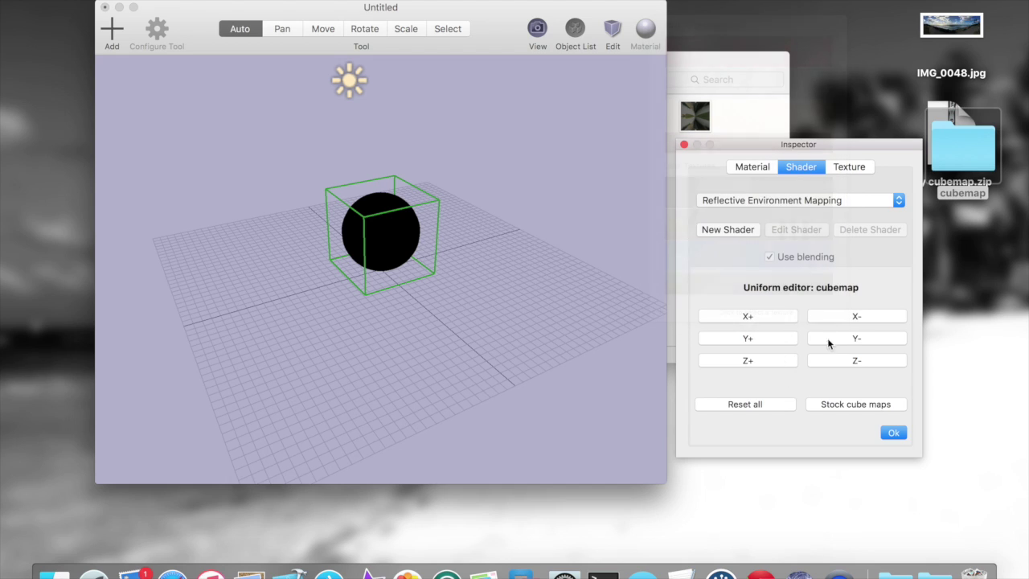
left_click(835, 335)
left_click(837, 286)
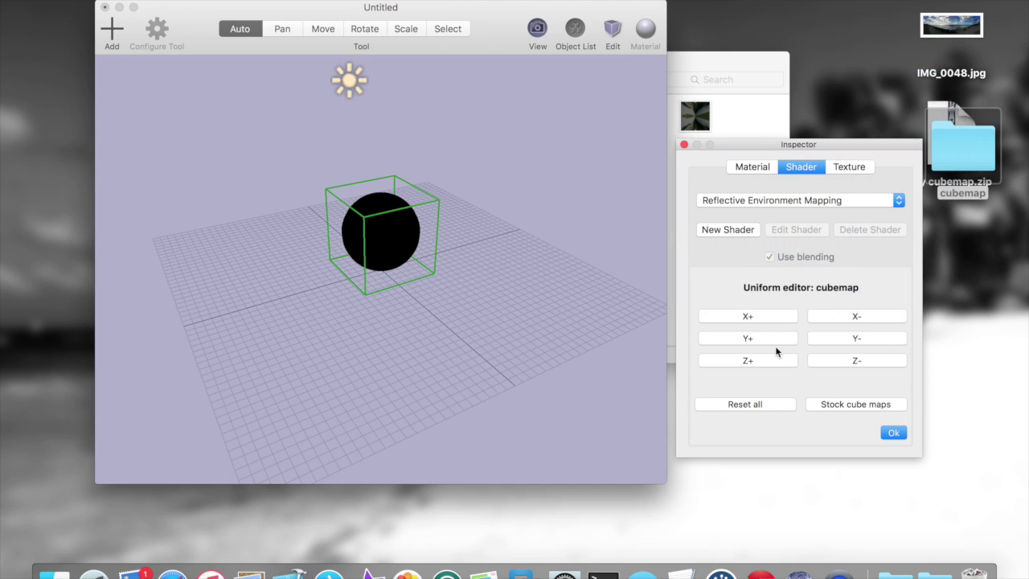
Assign the Z+ and Z- face images and confirm the cubemap with Ok
left_click(769, 360)
scroll(791, 251, "down", 3)
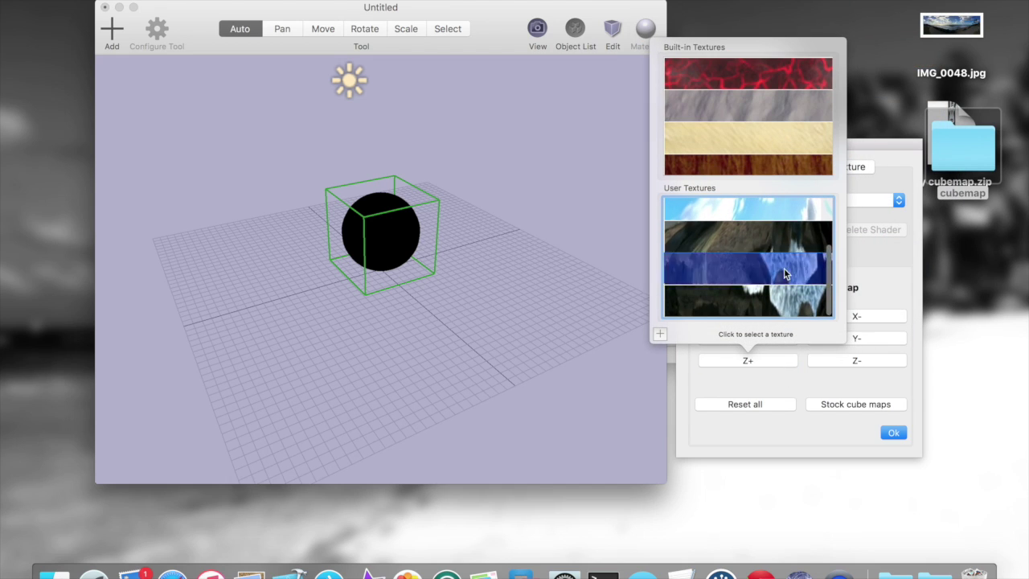
left_click(784, 268)
left_click(856, 361)
scroll(846, 304, "down", 3)
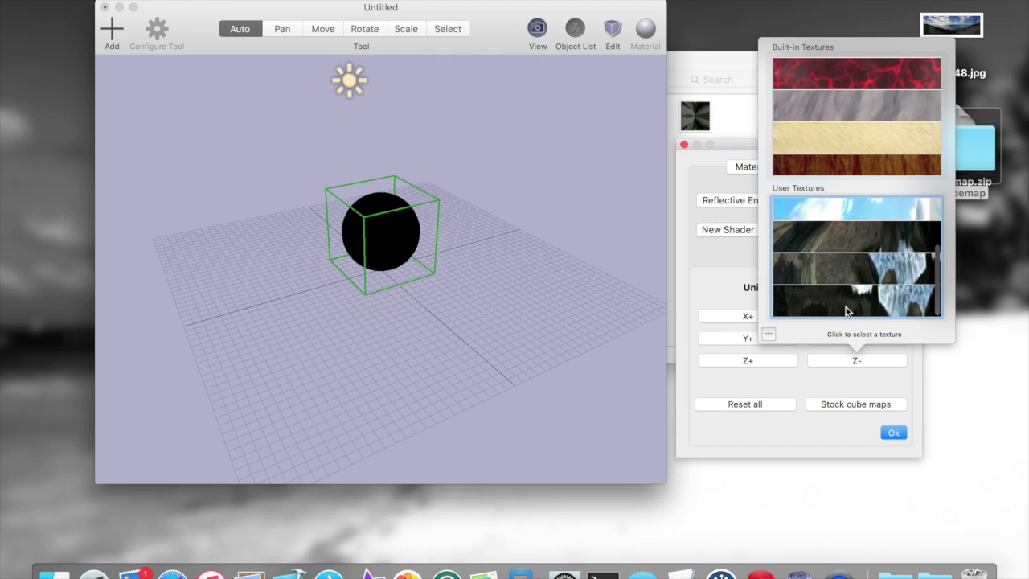
left_click(793, 262)
left_click(893, 432)
Zoom and orbit around the reflective sphere, then open the desktop cubemap folder
scroll(435, 223, "up", 10)
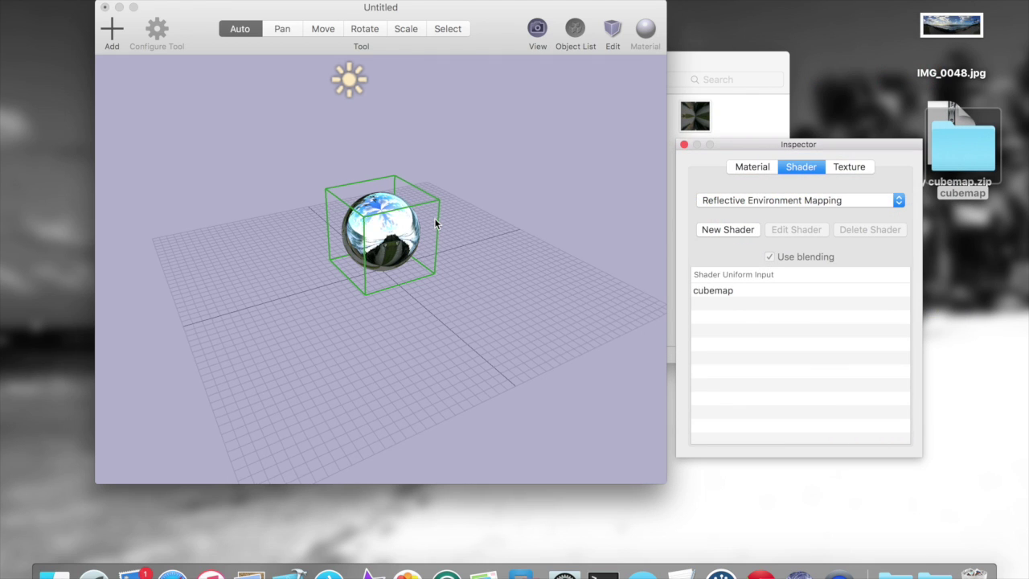
scroll(435, 224, "down", 10)
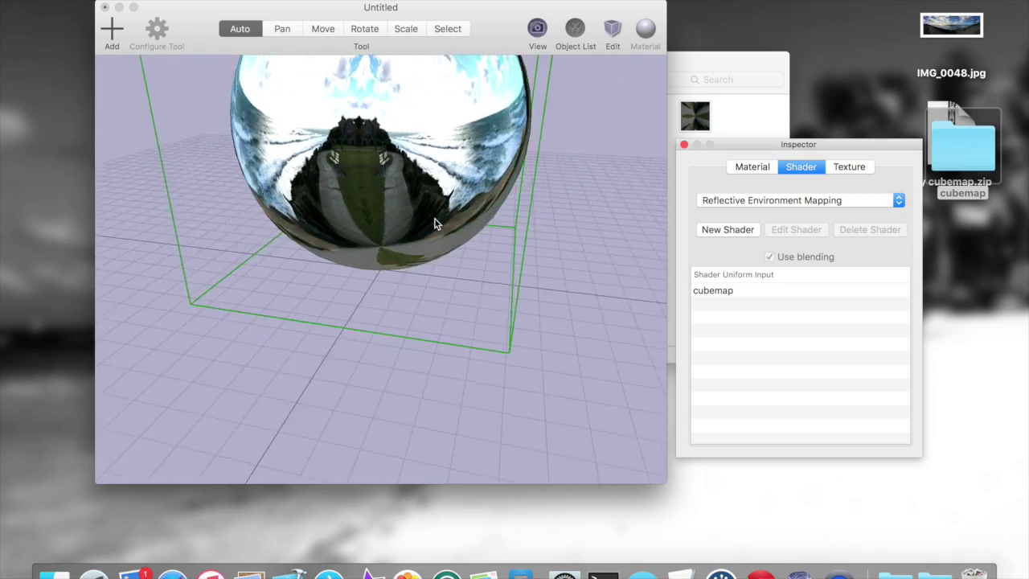
scroll(434, 224, "up", 10)
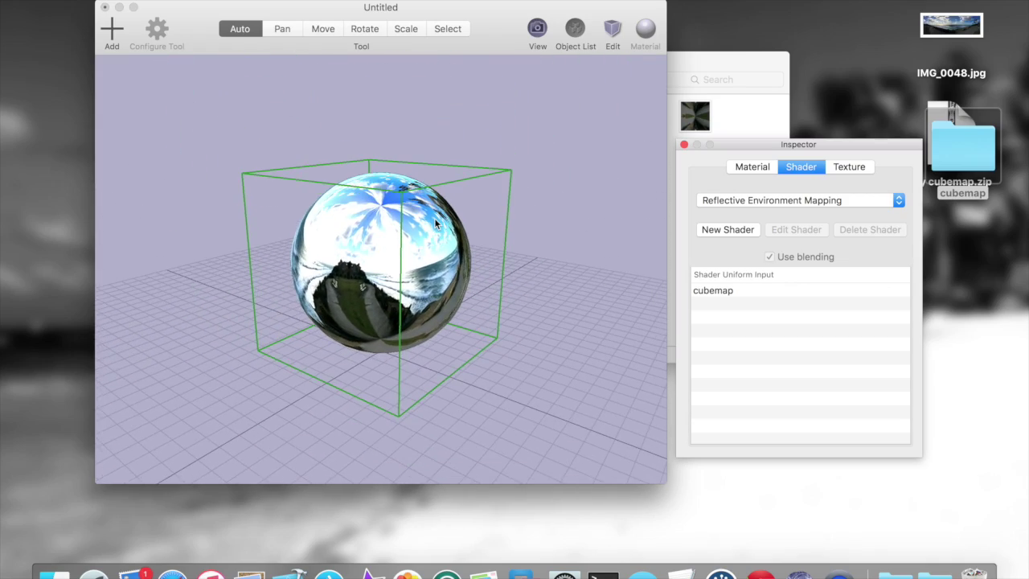
scroll(434, 223, "down", 10)
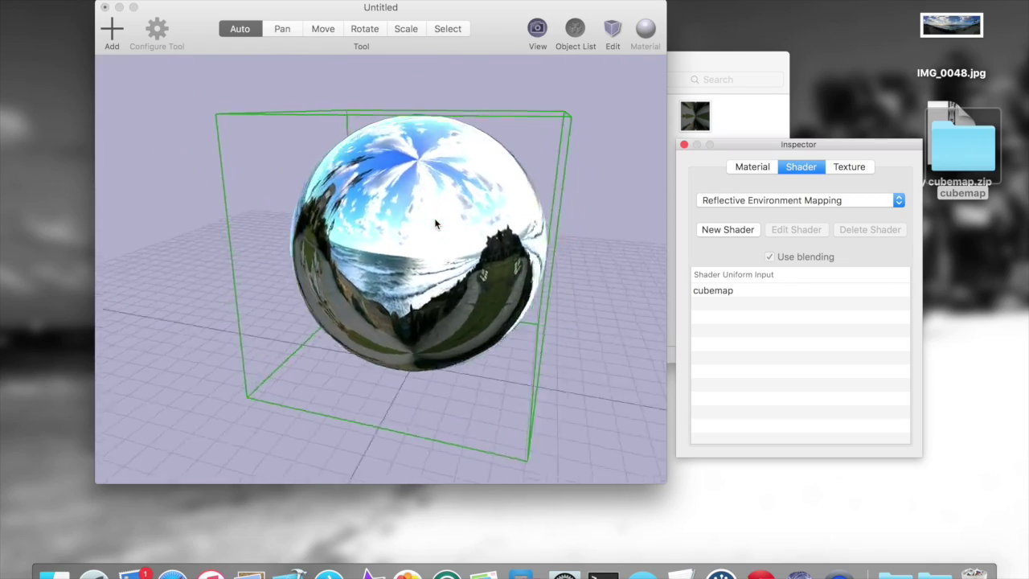
scroll(437, 222, "left", 10)
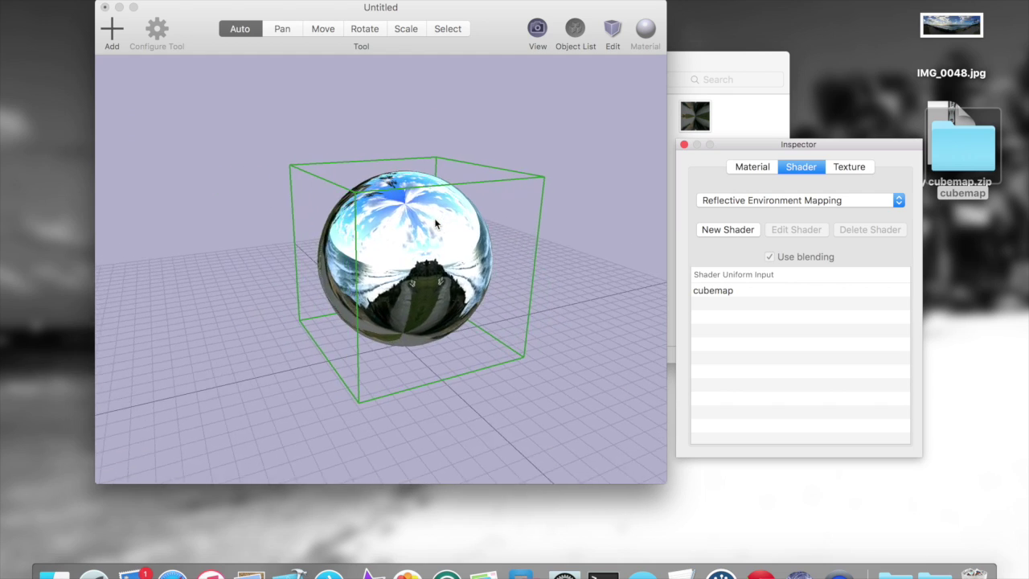
scroll(436, 221, "left", 5)
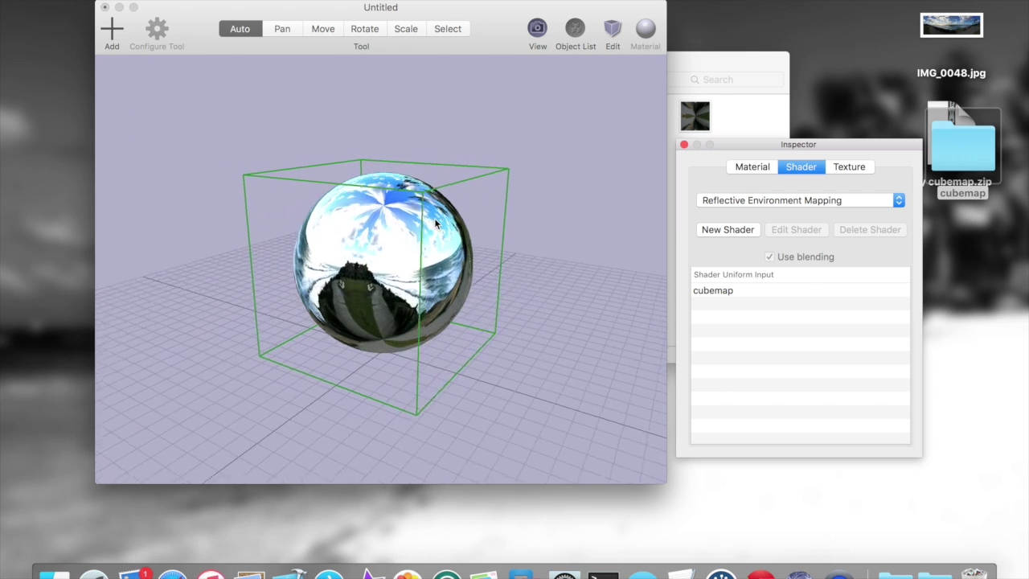
left_click(986, 164)
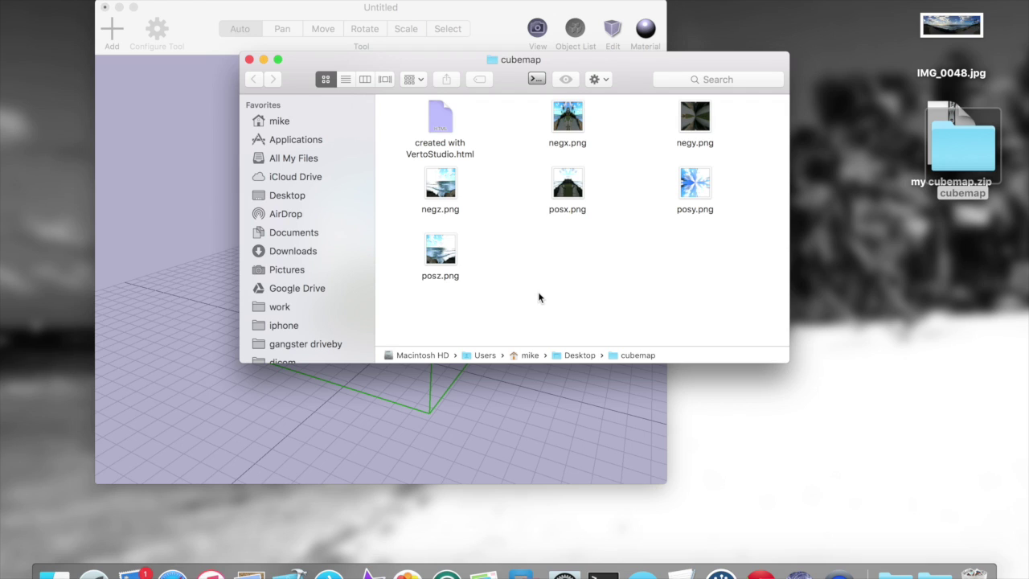
Close the Finder cubemap window with Cmd+W and bring Verto Studio back to the front
key("super+w")
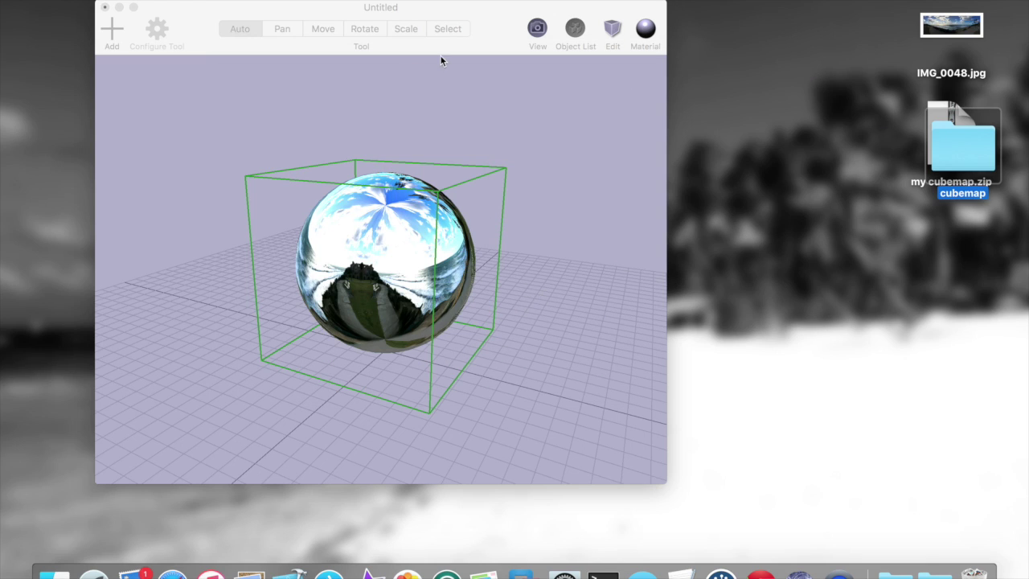
left_click(509, 43)
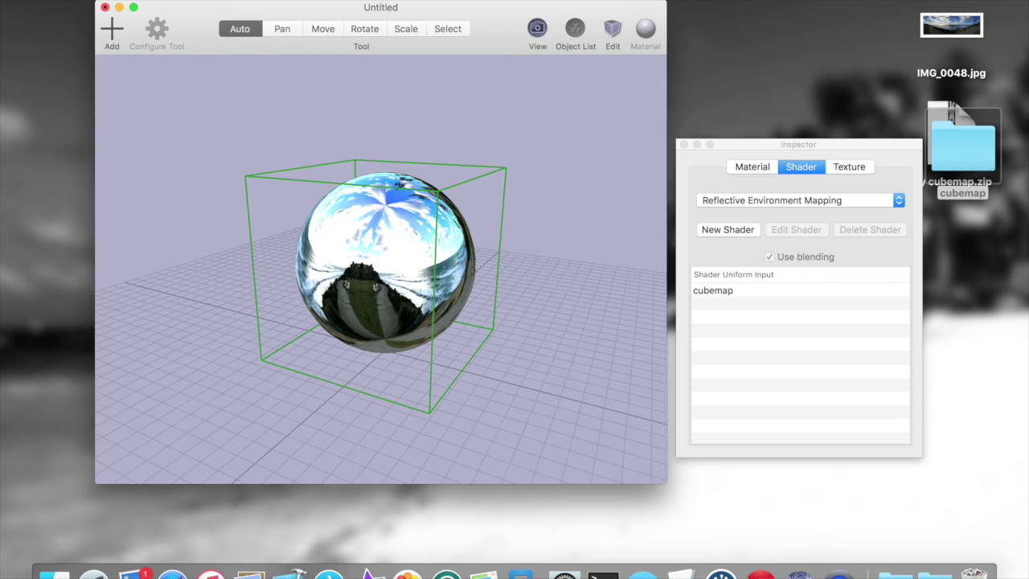